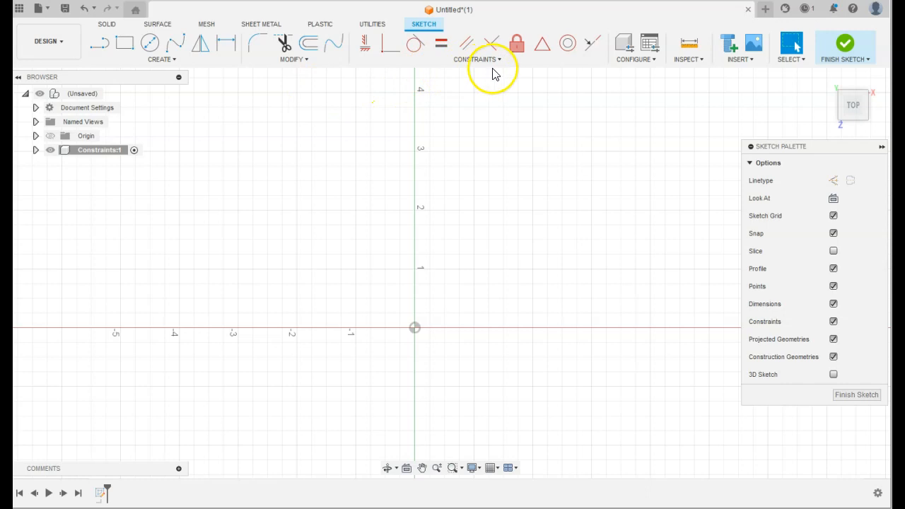
- Sketch a single slightly sloping, near-horizontal line above the horizontal axis, left of the vertical axis
click(497, 62)
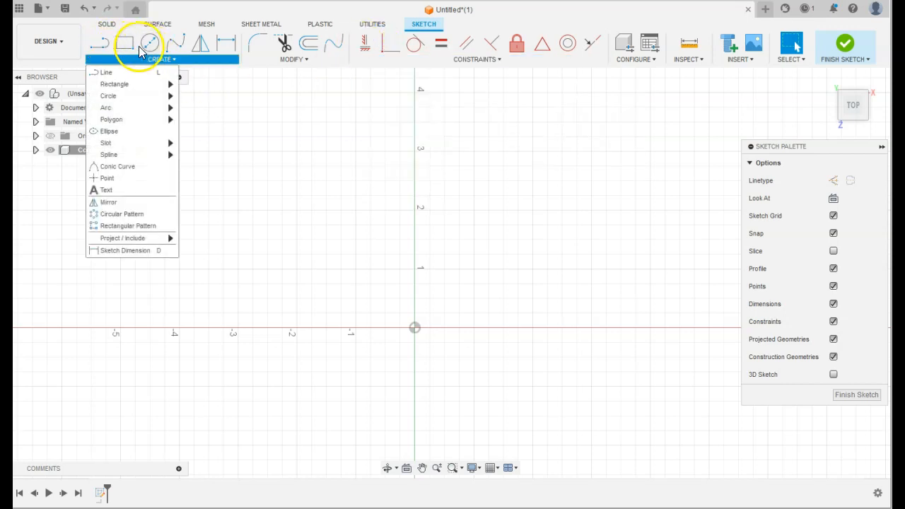
click(102, 44)
click(208, 239)
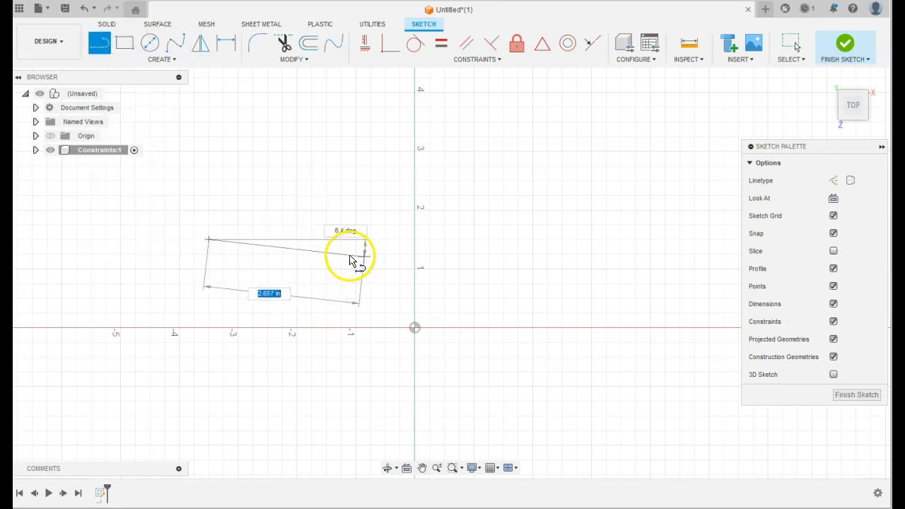
click(350, 256)
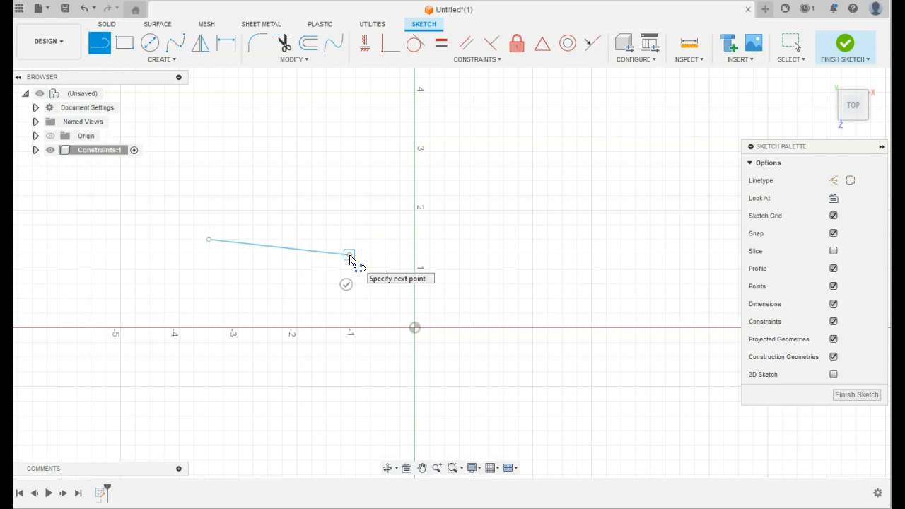
key(Escape)
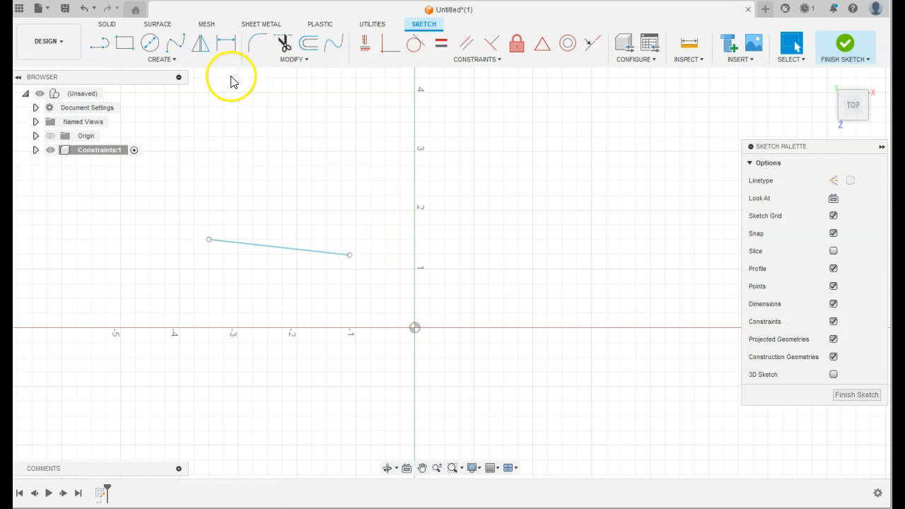
- Sketch a separate near-vertical line right of the vertical axis, running down from the 4 in grid level
click(107, 42)
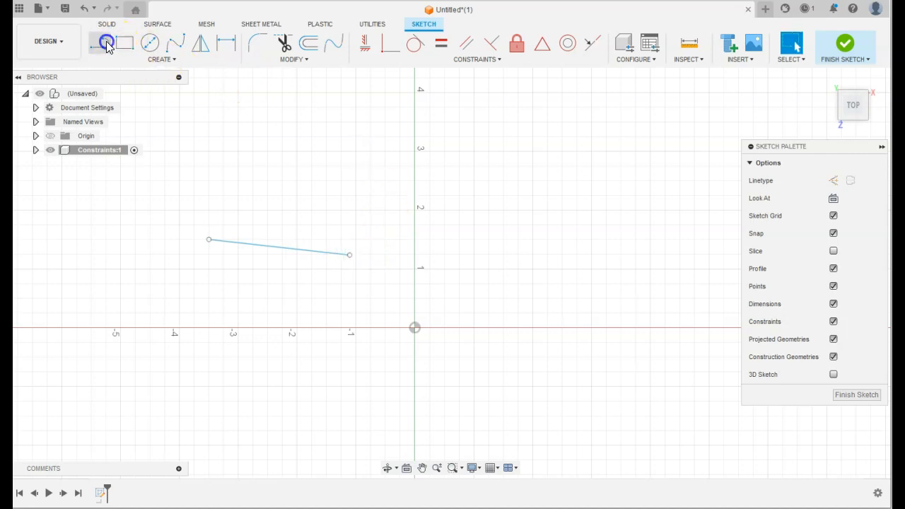
click(532, 95)
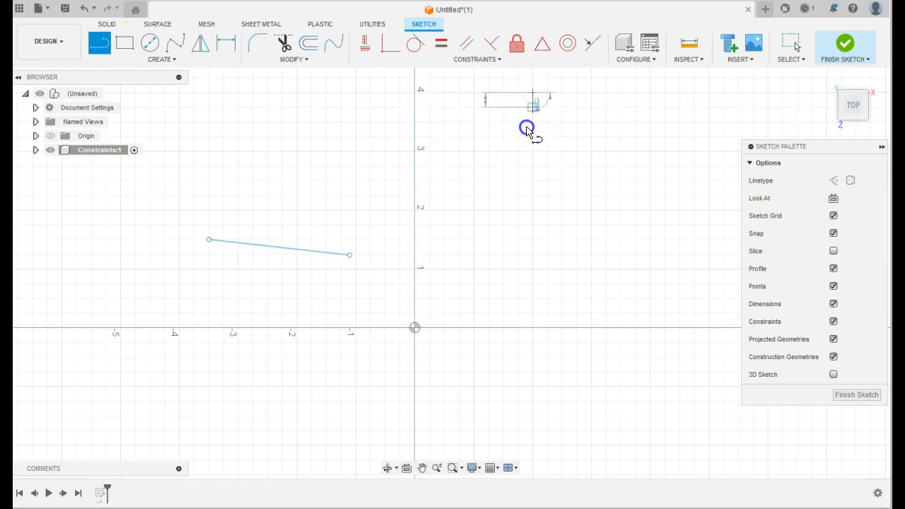
click(525, 170)
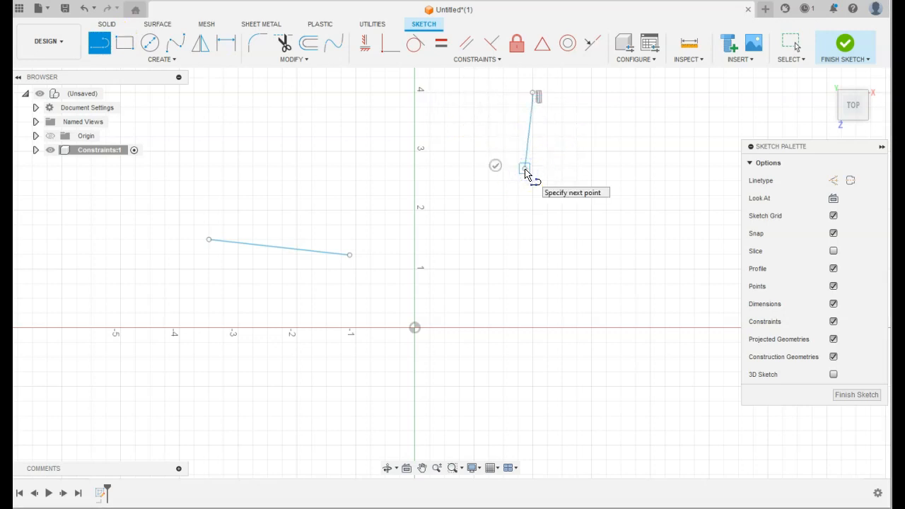
key(Escape)
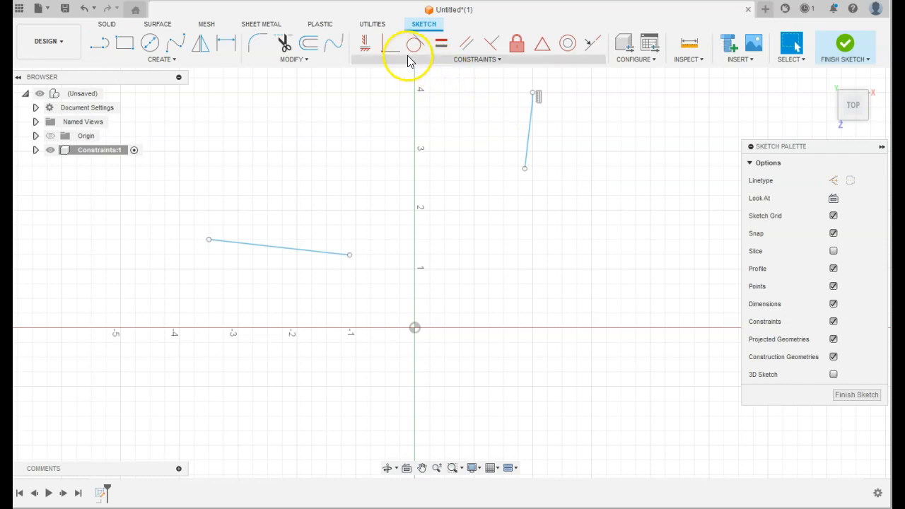
- Apply the Horizontal/Vertical constraint to the near-horizontal line and to the near-vertical line
click(367, 44)
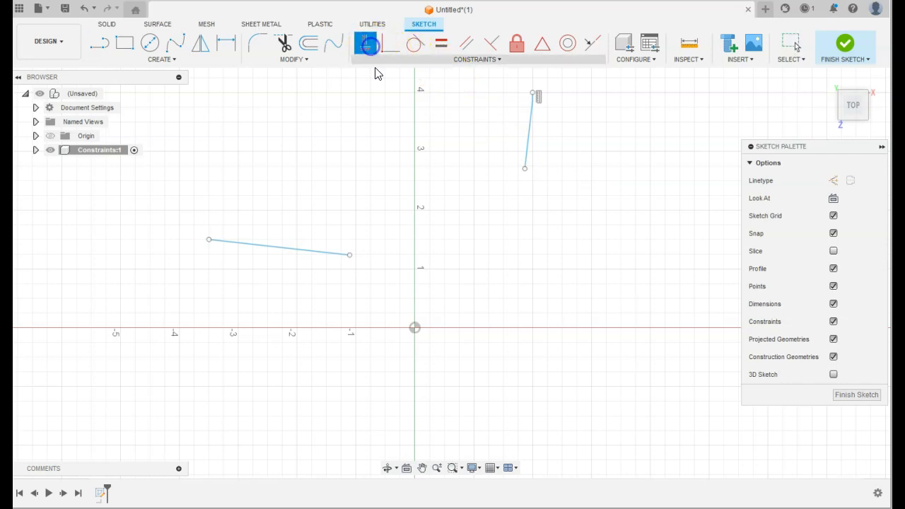
click(311, 252)
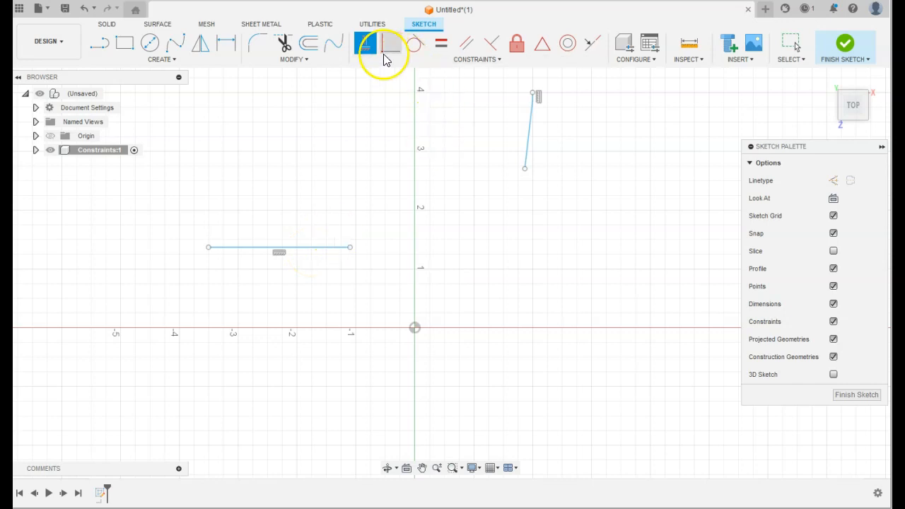
click(531, 129)
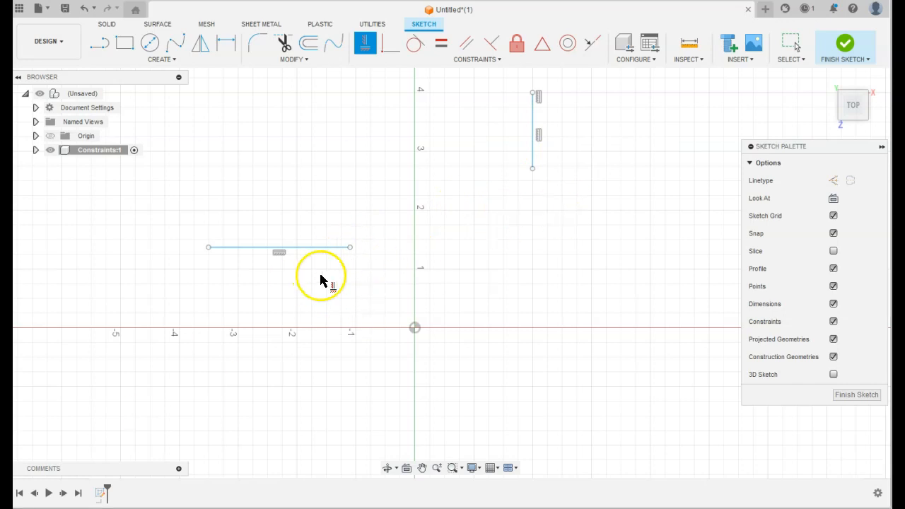
- Join the right endpoint of the horizontal line to the lower endpoint of the vertical line with a Coincident constraint
click(391, 45)
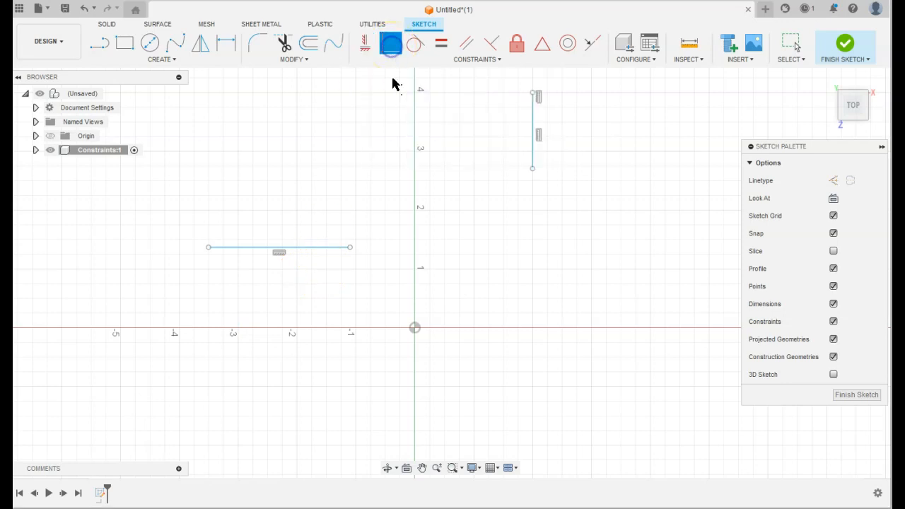
click(350, 247)
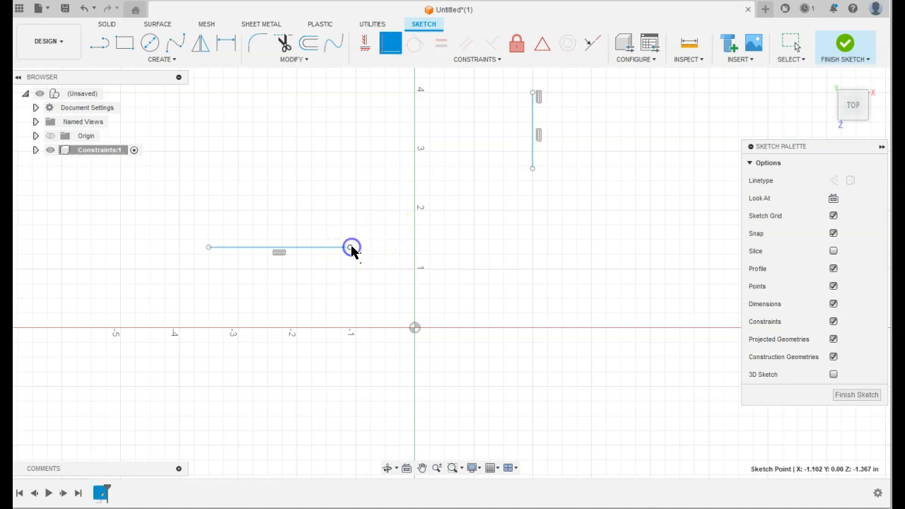
click(533, 171)
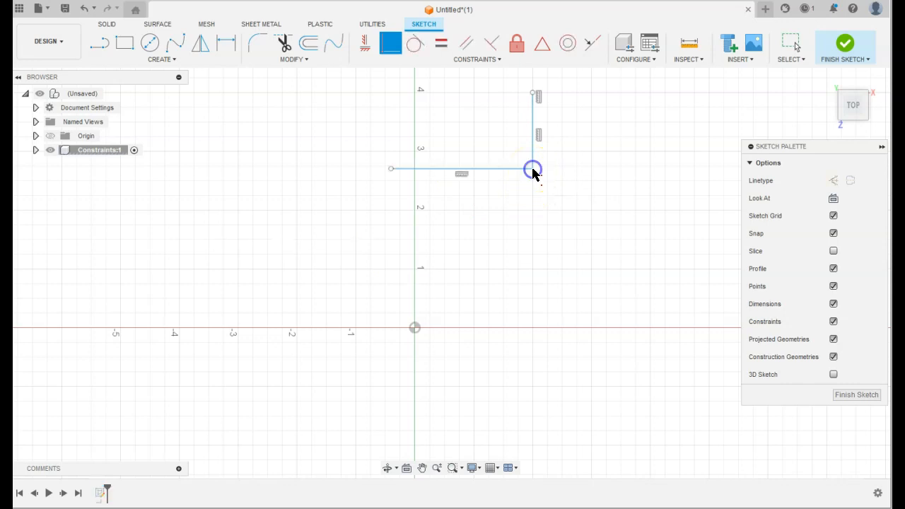
- Sketch a center-diameter circle about 1.52 in across, above the horizontal line and left of the vertical line
mouse_move(576, 188)
middle_down()
mouse_move(521, 277)
mouse_move(517, 317)
middle_up()
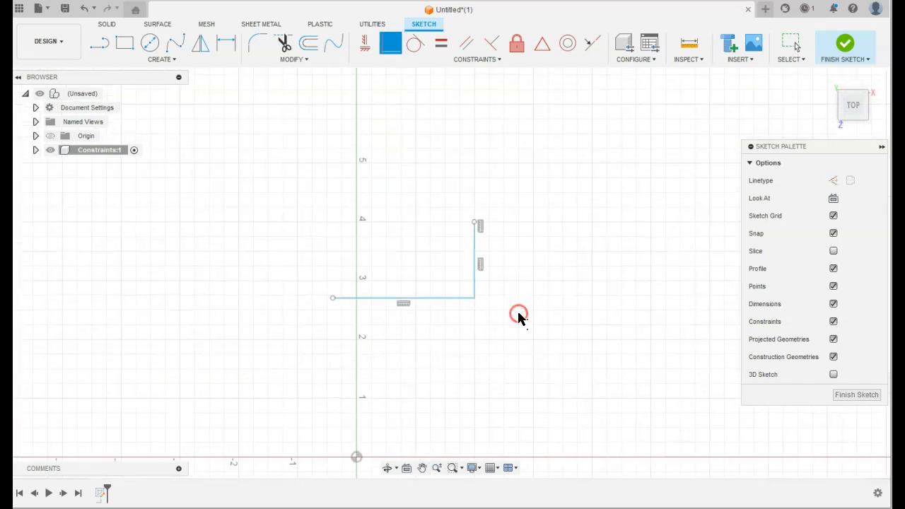
scroll(488, 221, up, 1)
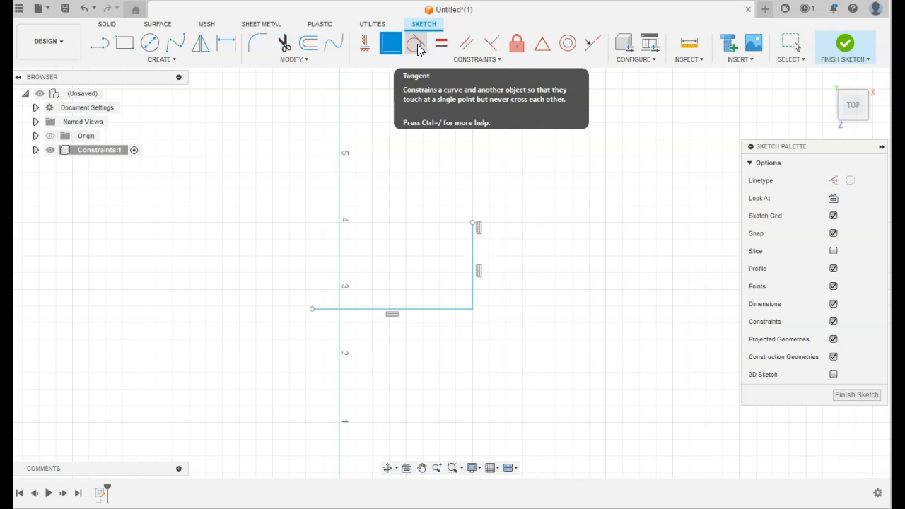
click(151, 44)
click(362, 210)
click(397, 253)
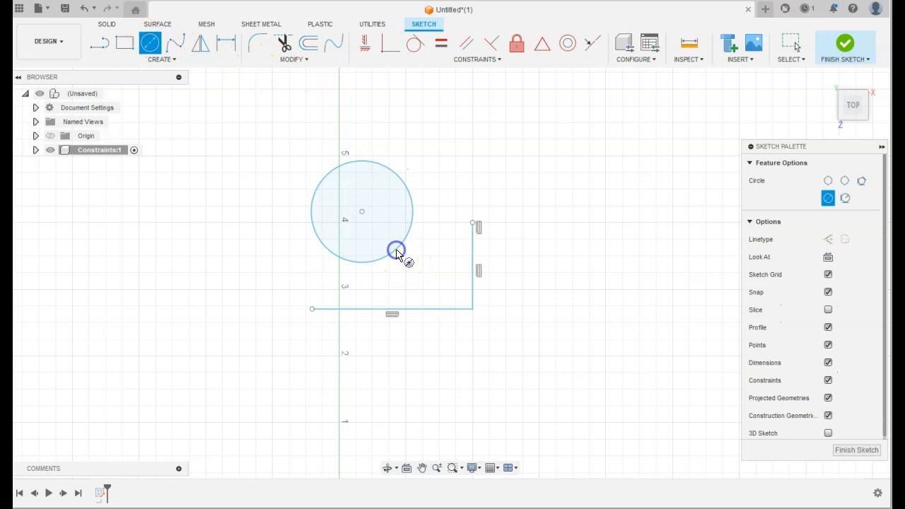
- Apply Tangent constraints between the circle and the vertical line and between the circle and the horizontal line
click(419, 52)
click(414, 214)
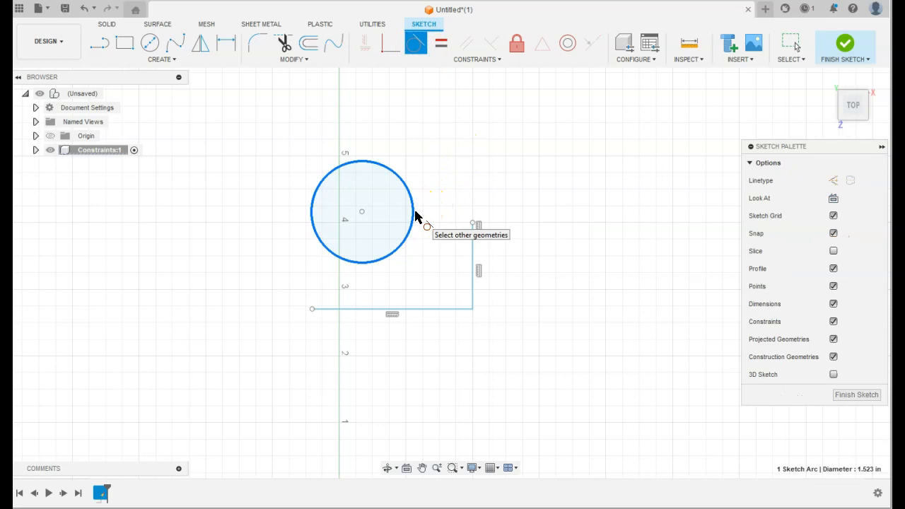
click(473, 255)
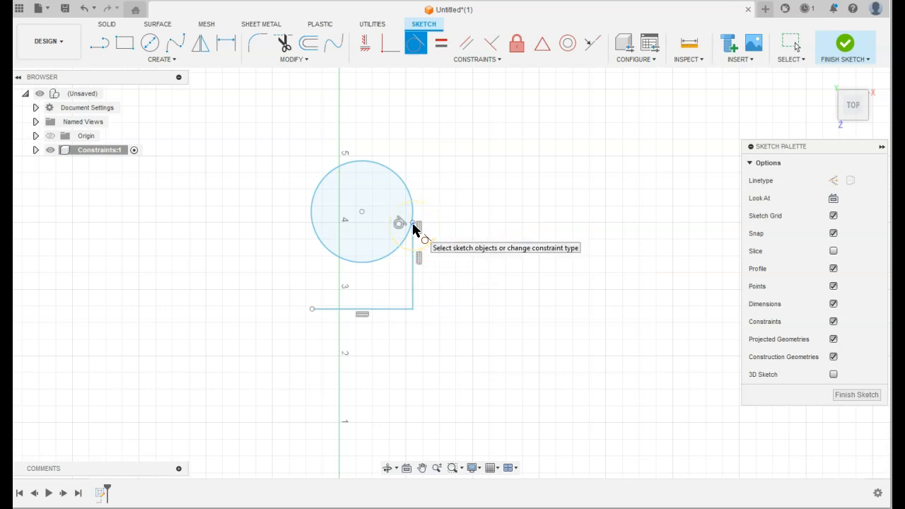
click(377, 262)
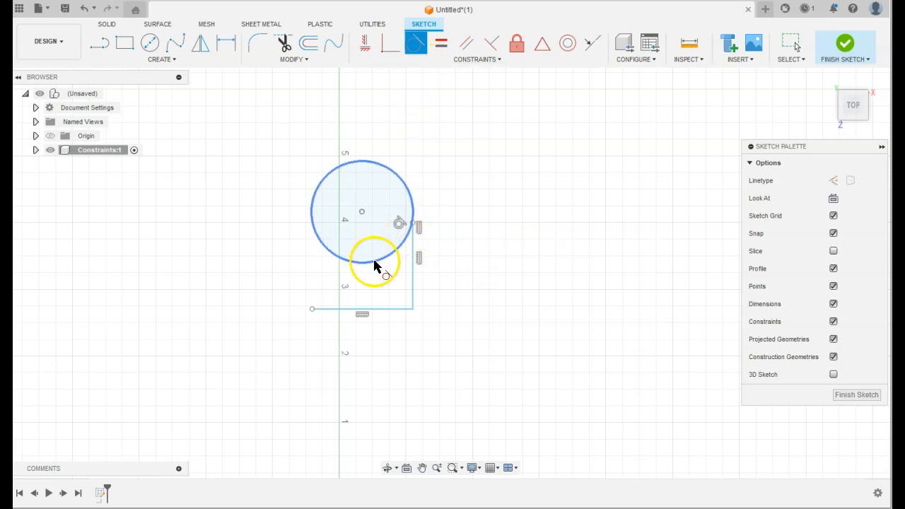
click(377, 309)
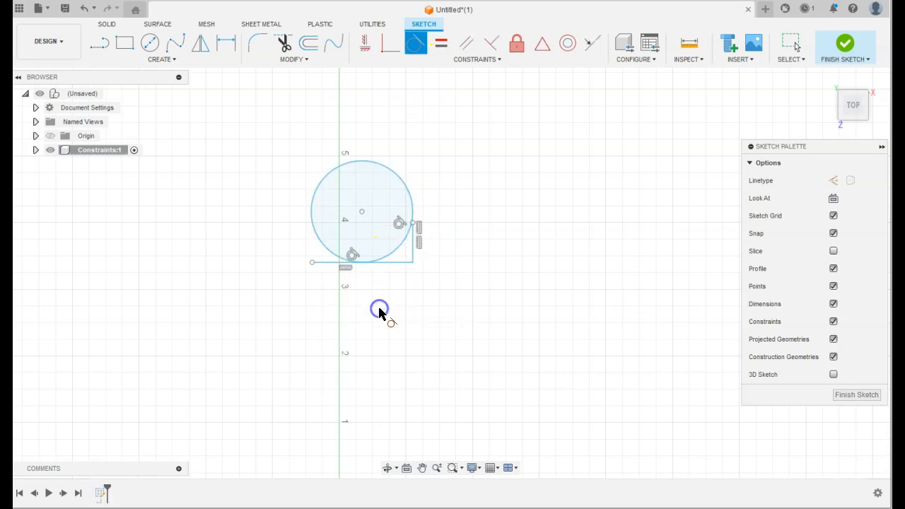
click(414, 240)
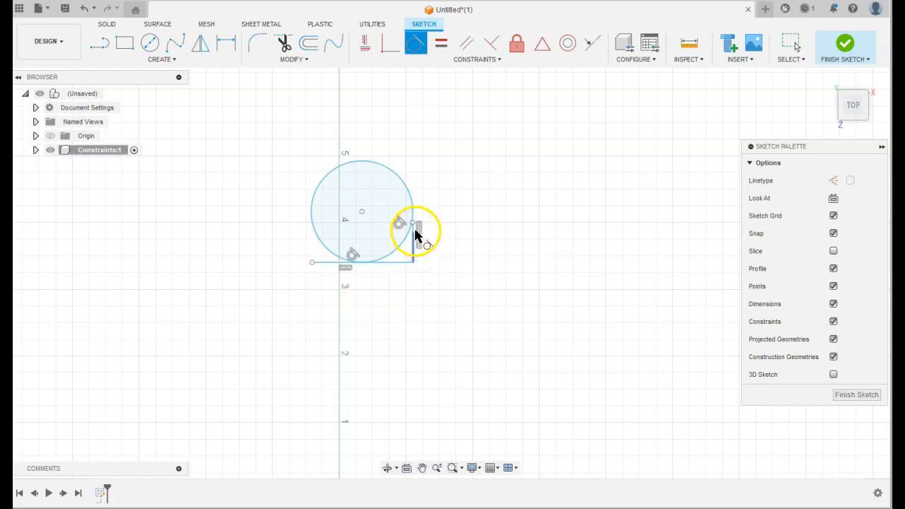
click(368, 46)
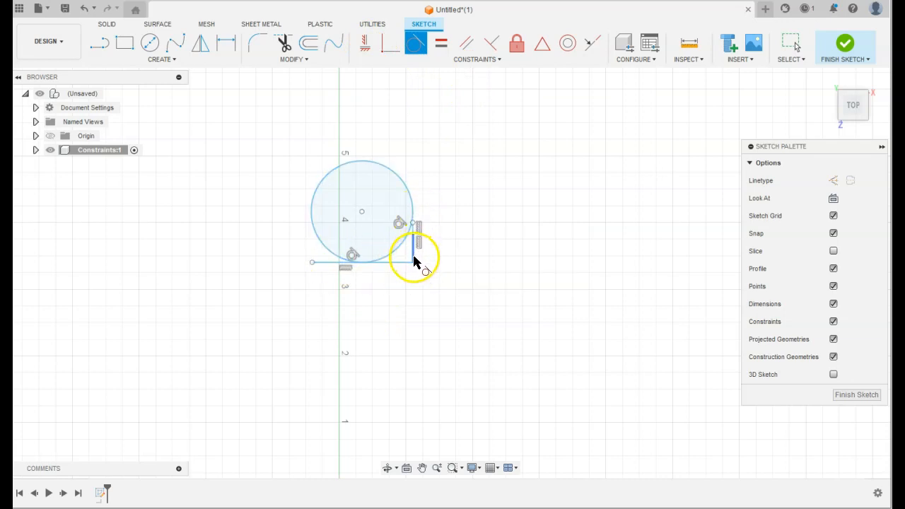
click(414, 254)
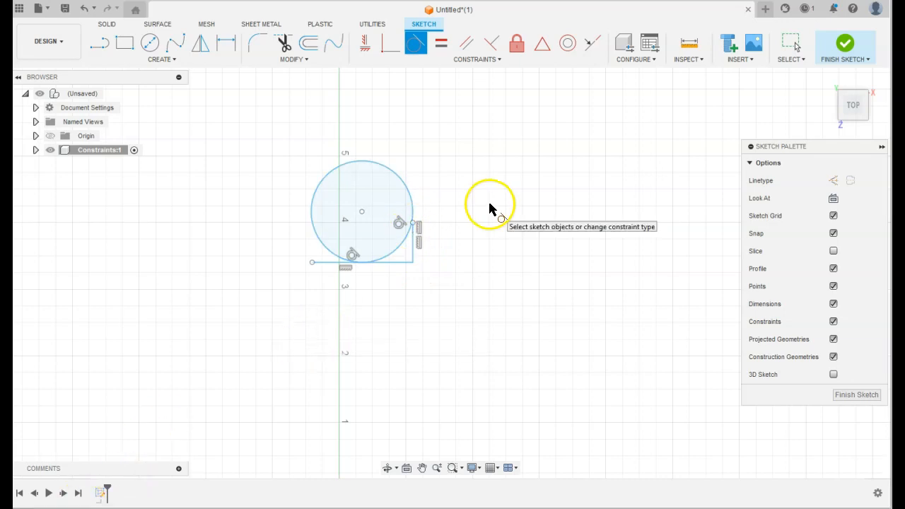
click(414, 225)
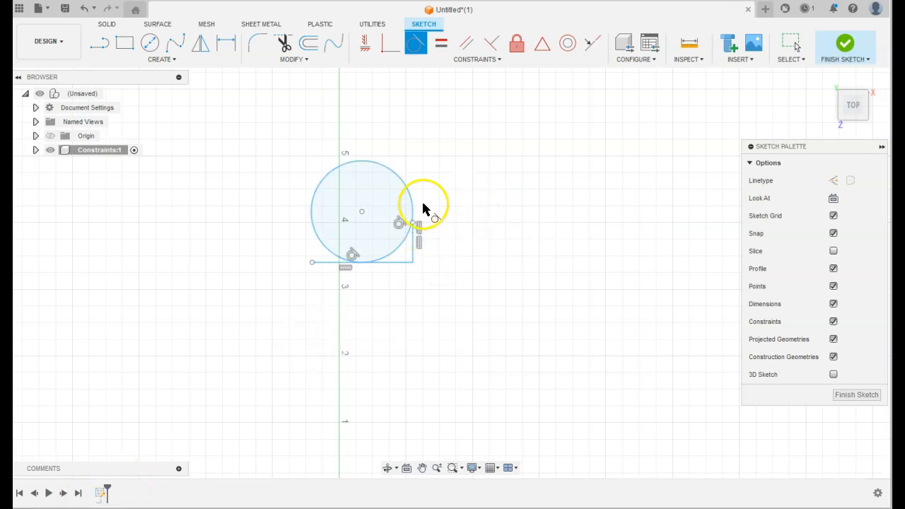
click(452, 115)
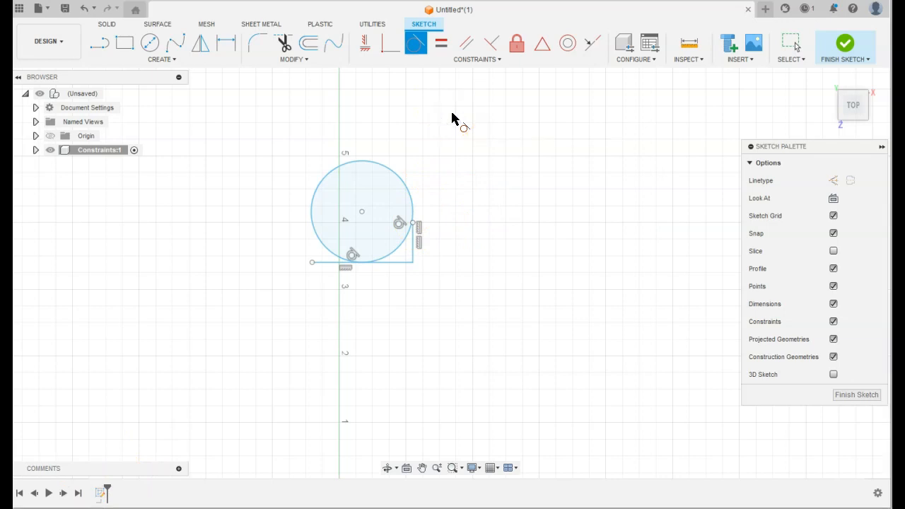
- Leave the Tangent constraint and stretch the vertical line's free end upward and the horizontal line's free end left beyond the circle
key(Escape)
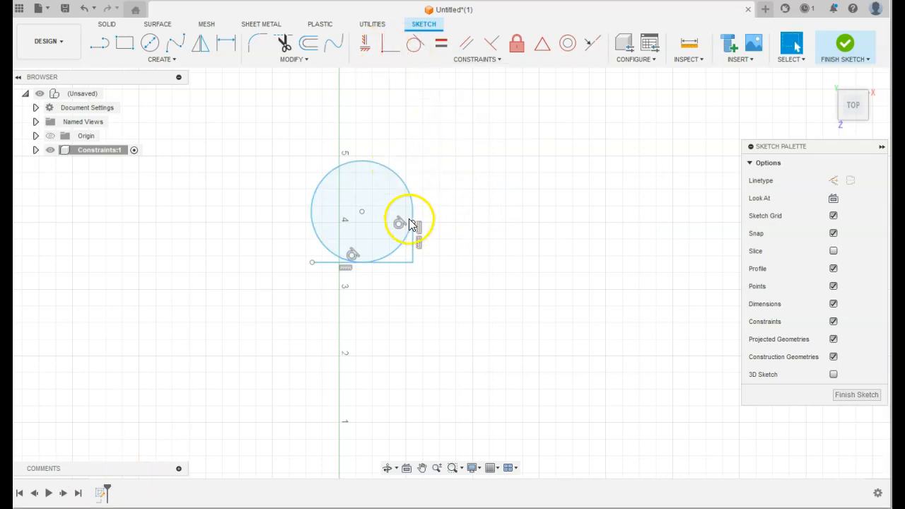
drag(413, 218, 413, 173)
click(443, 291)
drag(312, 262, 268, 270)
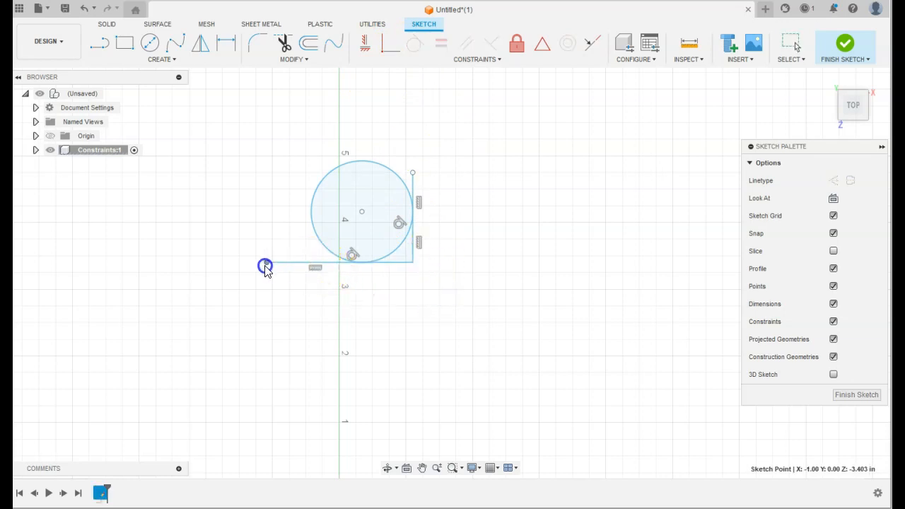
click(461, 306)
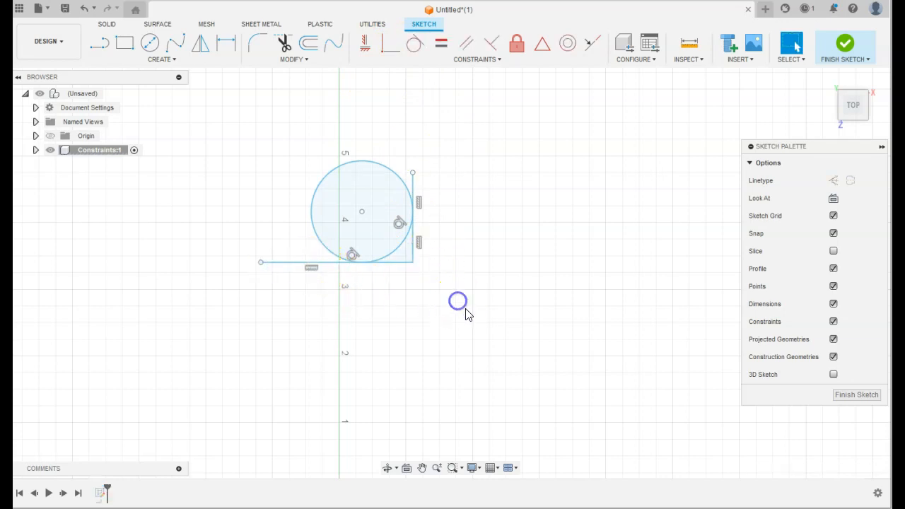
- Make the horizontal and vertical lines the same length with an Equal constraint
click(443, 46)
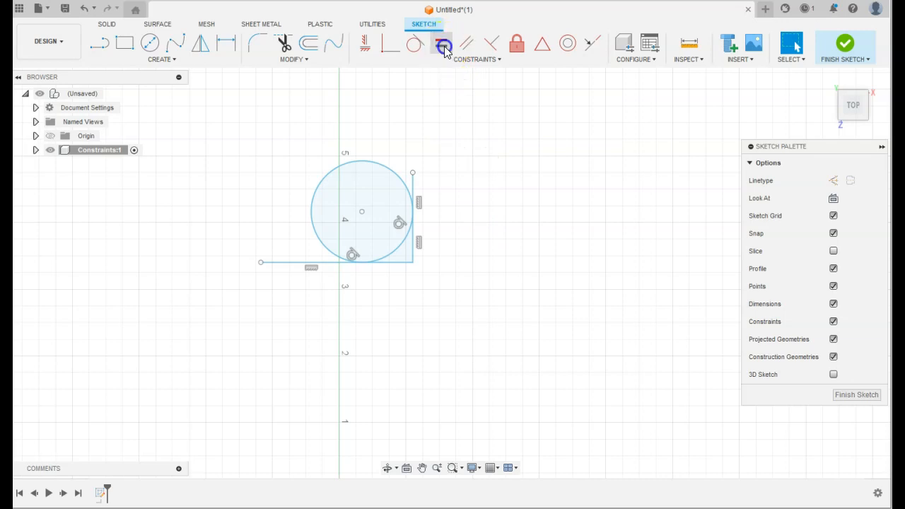
click(330, 262)
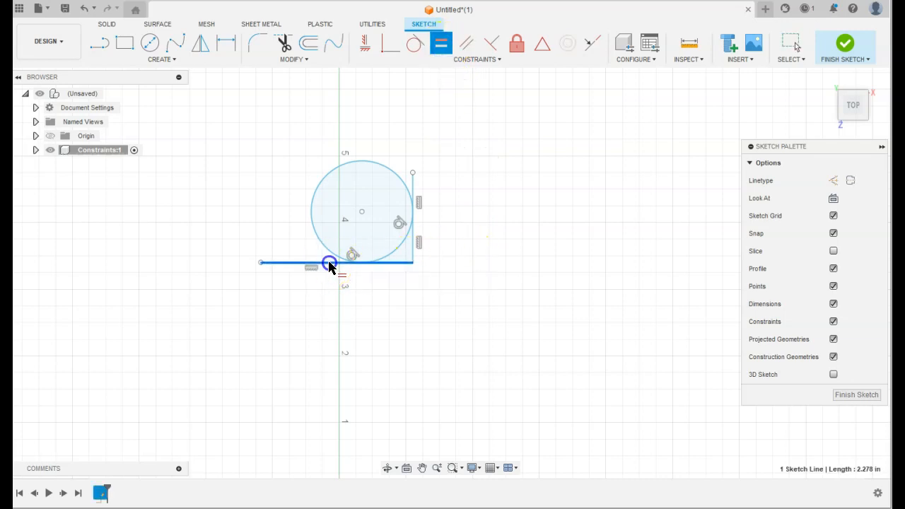
click(413, 185)
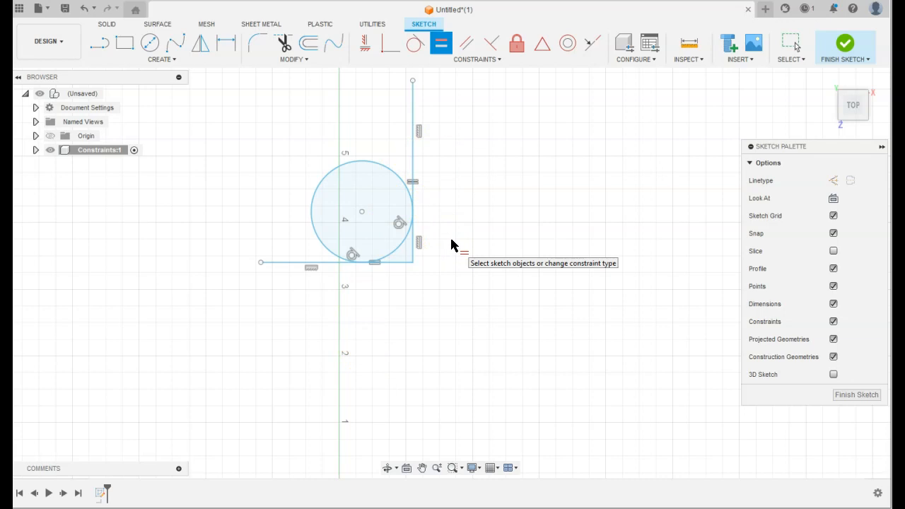
- Undo the Equal constraint between the horizontal and vertical lines
click(419, 136)
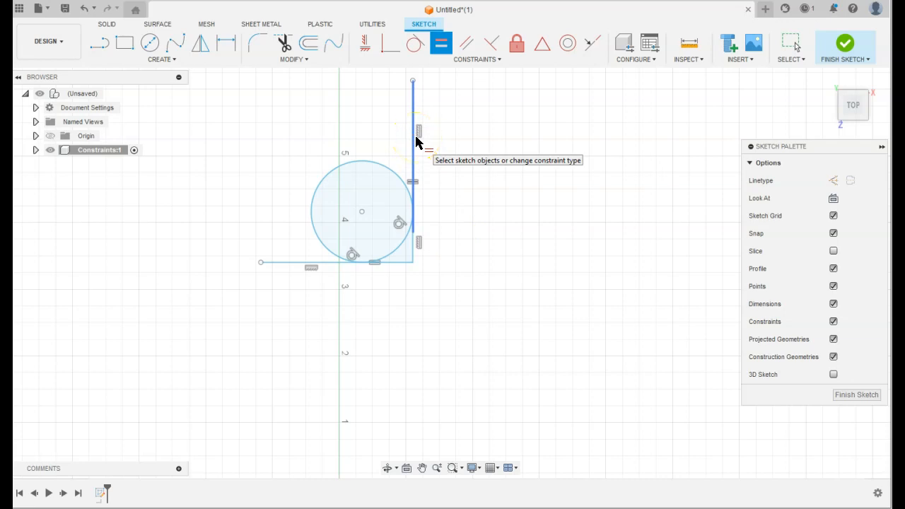
click(414, 138)
click(425, 134)
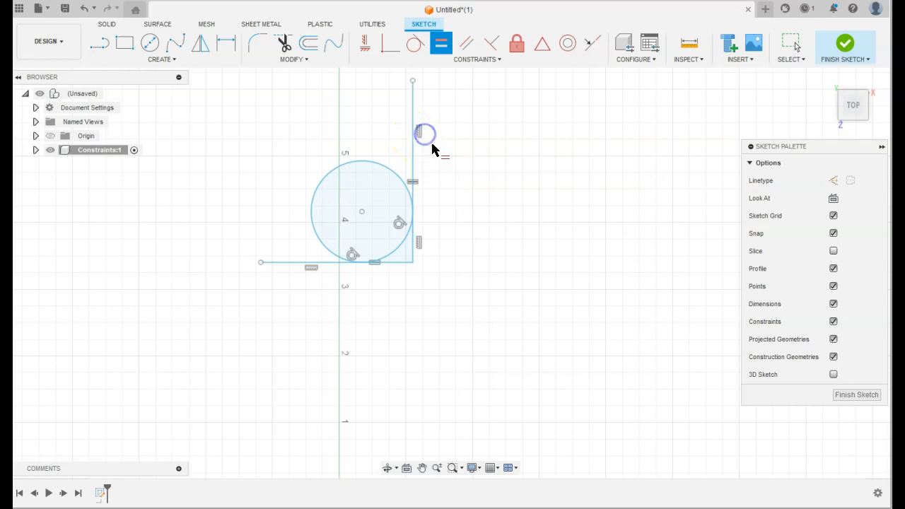
click(84, 9)
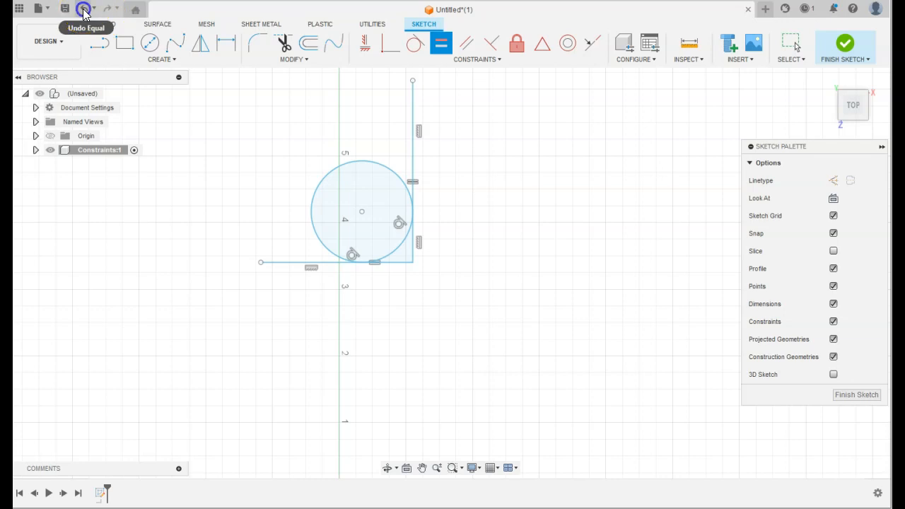
- Undo the stretching of the free ends of the vertical and horizontal lines
click(83, 9)
click(83, 9)
click(576, 249)
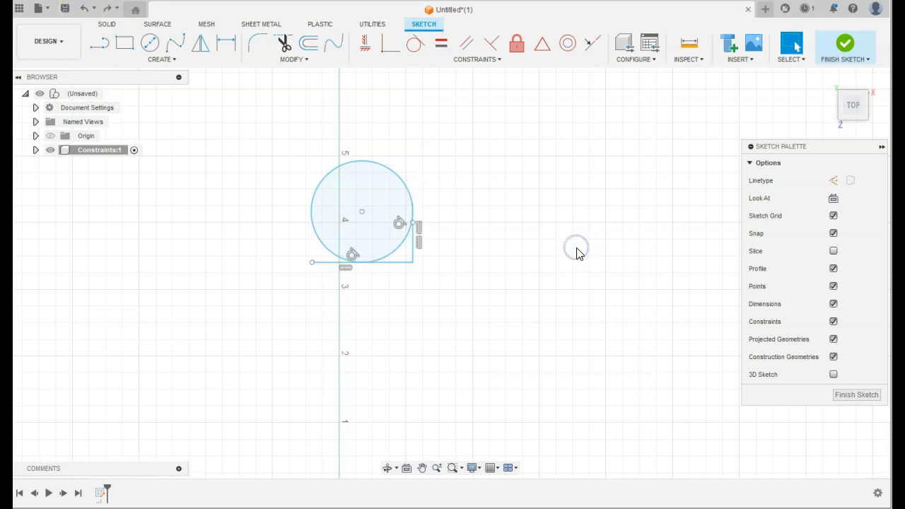
- Apply an Equal constraint between the short horizontal line and the vertical line beside the circle
click(440, 43)
click(401, 264)
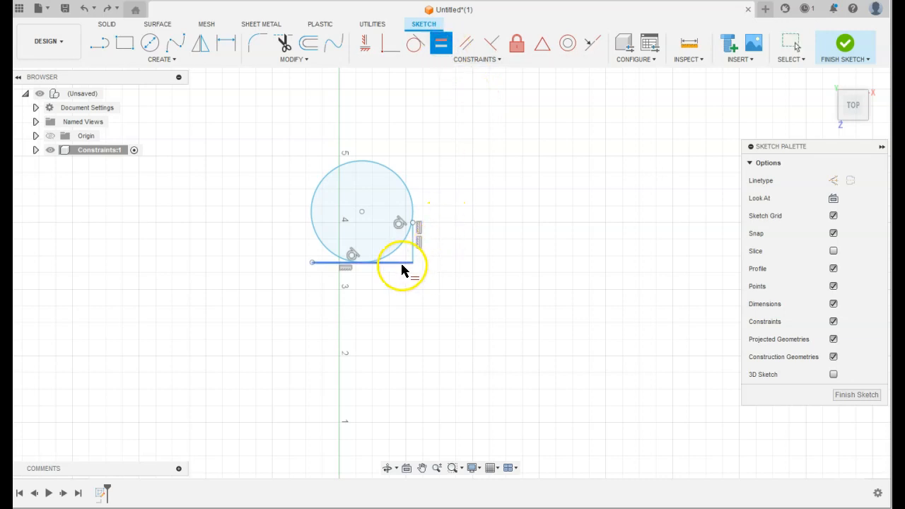
click(412, 252)
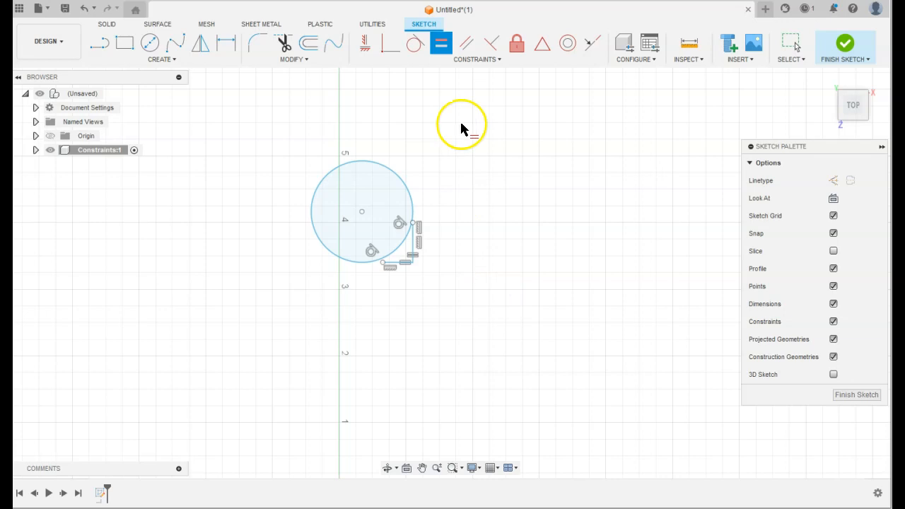
- Undo the Equal constraint and both Tangent constraints between the circle and the two lines
click(83, 10)
click(83, 10)
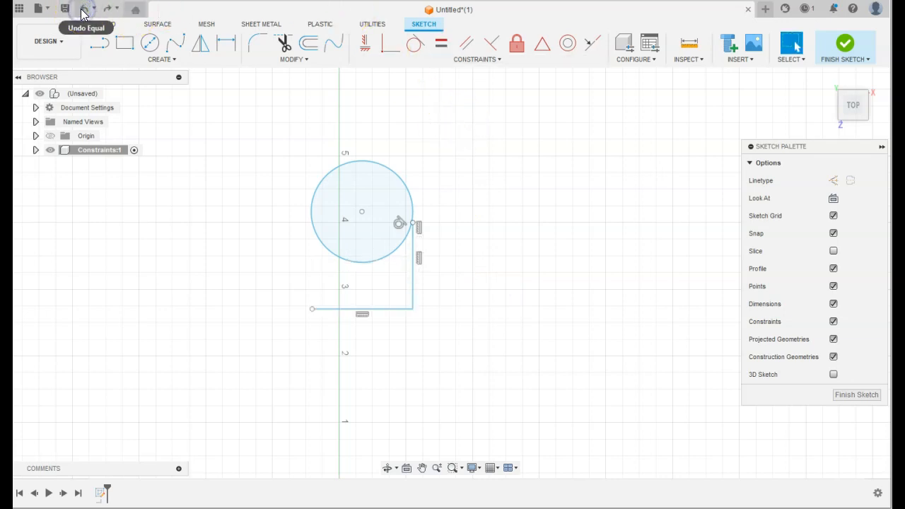
click(84, 10)
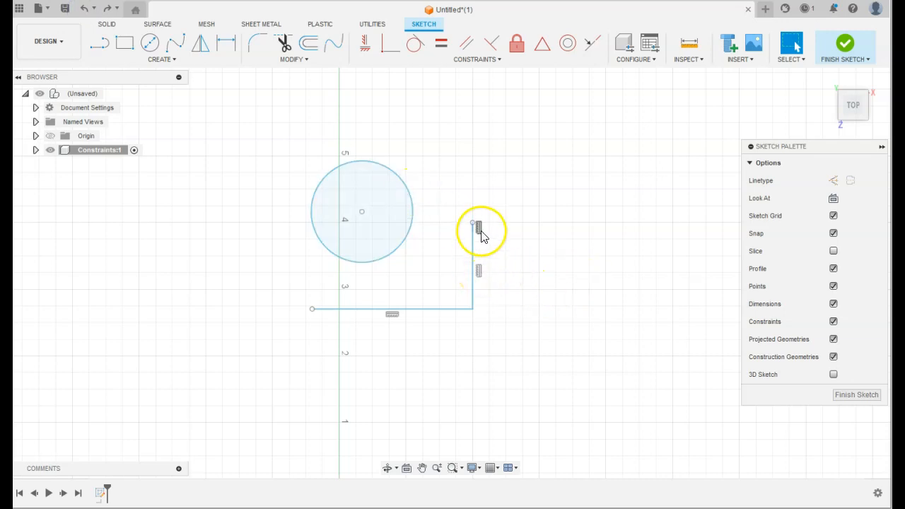
- Delete the extra vertical constraint near the vertical line's upper end and make the vertical and horizontal lines equal in length
click(478, 229)
right_click(478, 229)
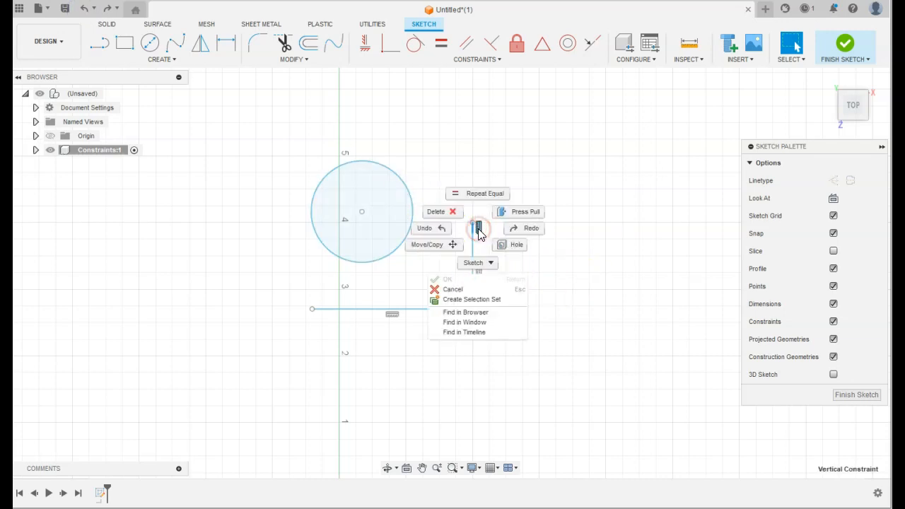
click(451, 215)
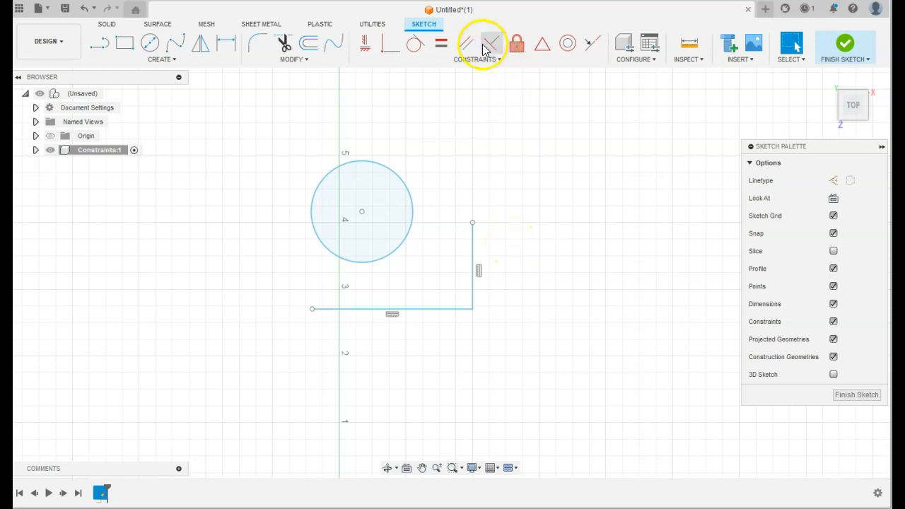
click(441, 43)
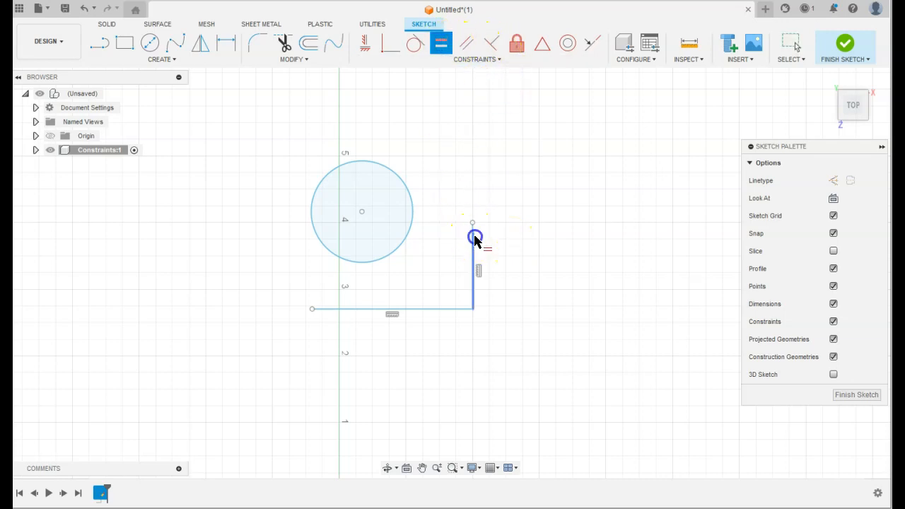
click(435, 309)
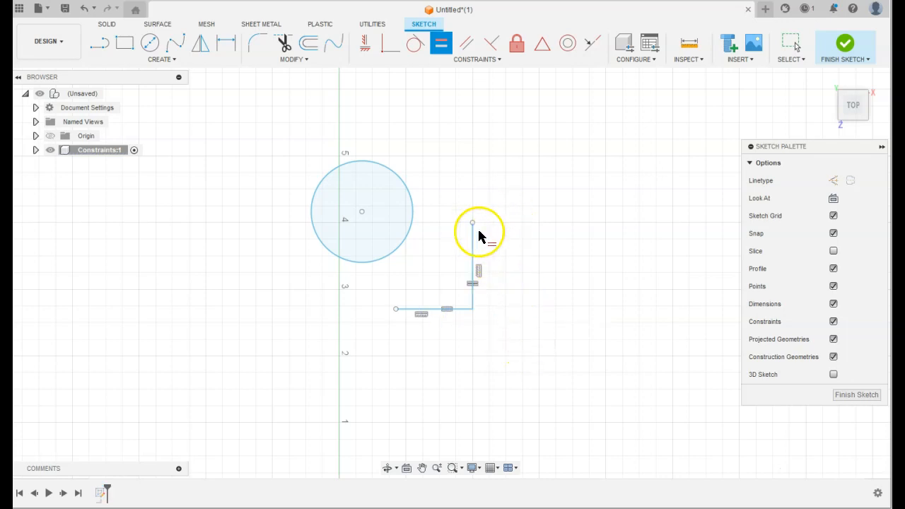
- Apply Tangent constraints from the circle to the vertical line and from the circle to the horizontal line
click(417, 44)
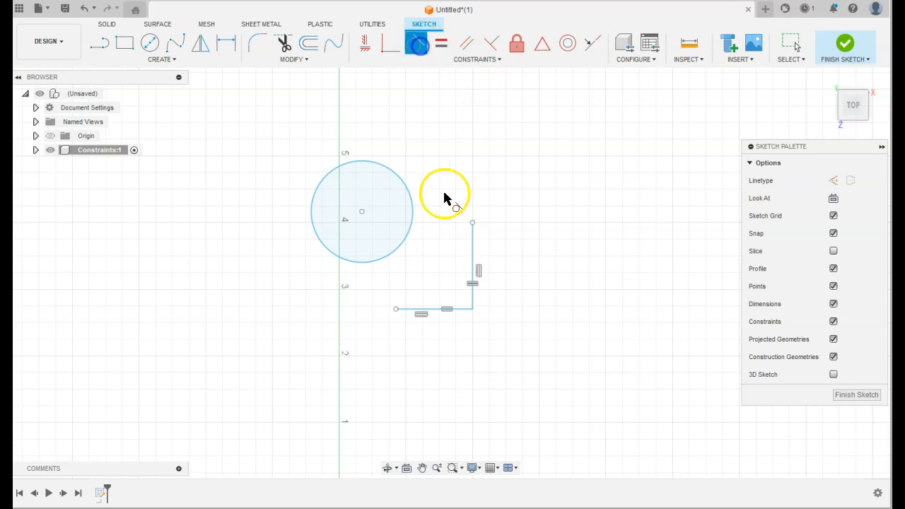
click(414, 210)
click(472, 252)
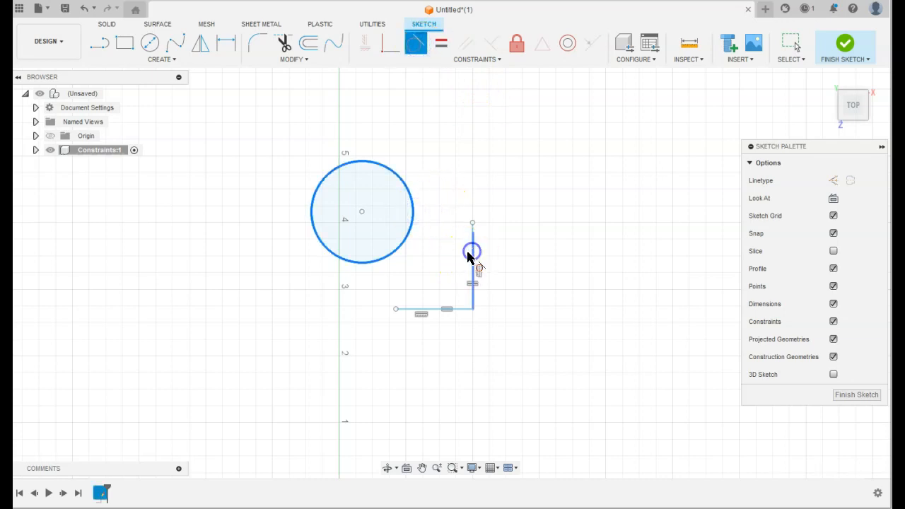
click(468, 253)
click(426, 269)
click(430, 310)
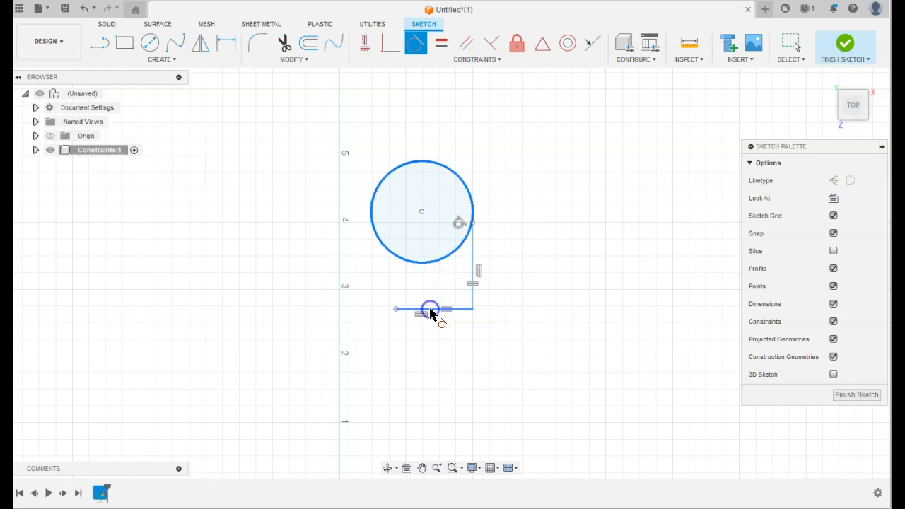
click(430, 311)
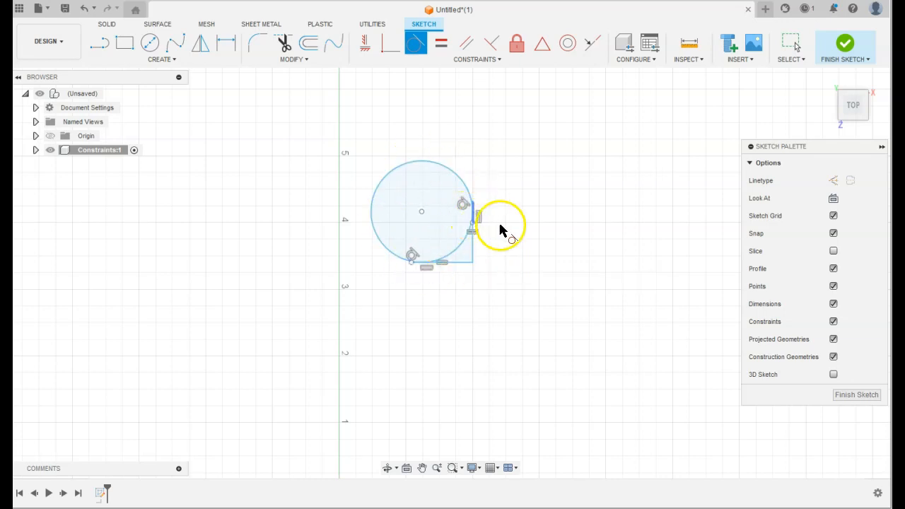
- Draw a single horizontal line 2.000 in long to the right of the circle, level with its top
middle_drag(526, 204, 386, 225)
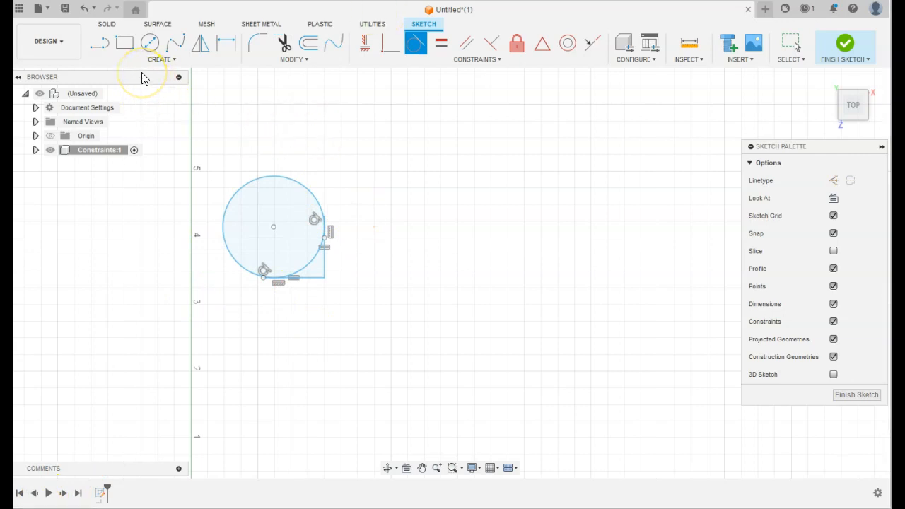
click(100, 42)
click(392, 172)
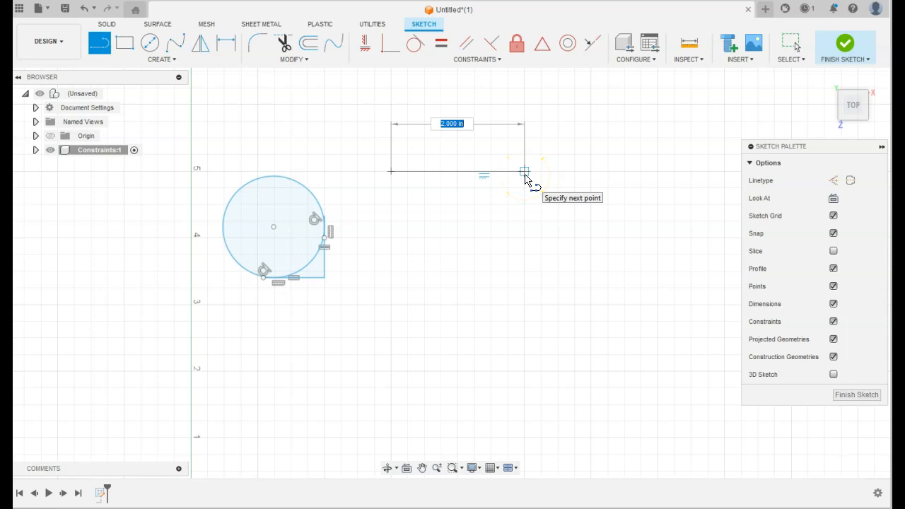
click(525, 174)
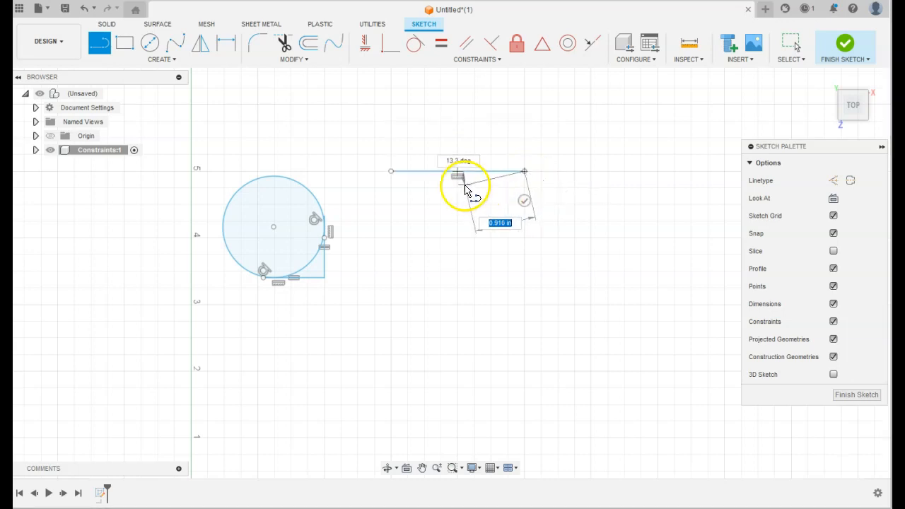
key(Escape)
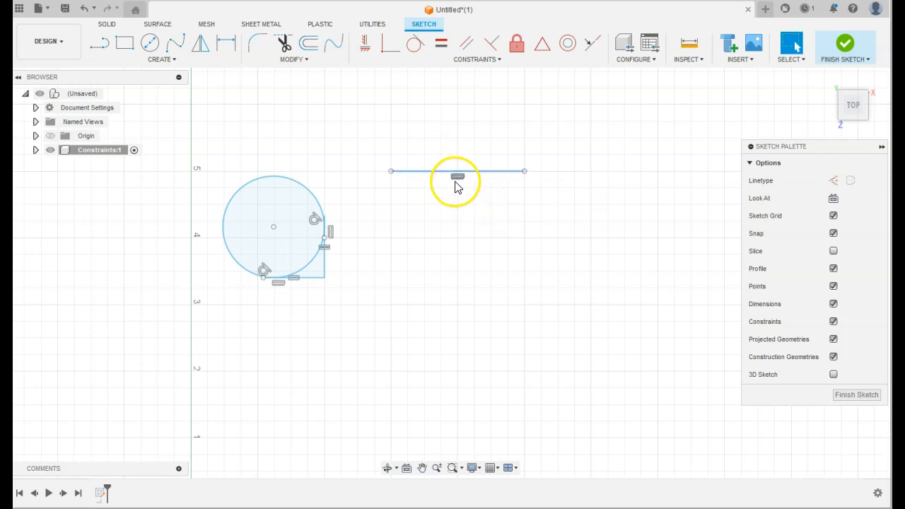
- Shift the separate horizontal line slightly left toward the circle
click(472, 173)
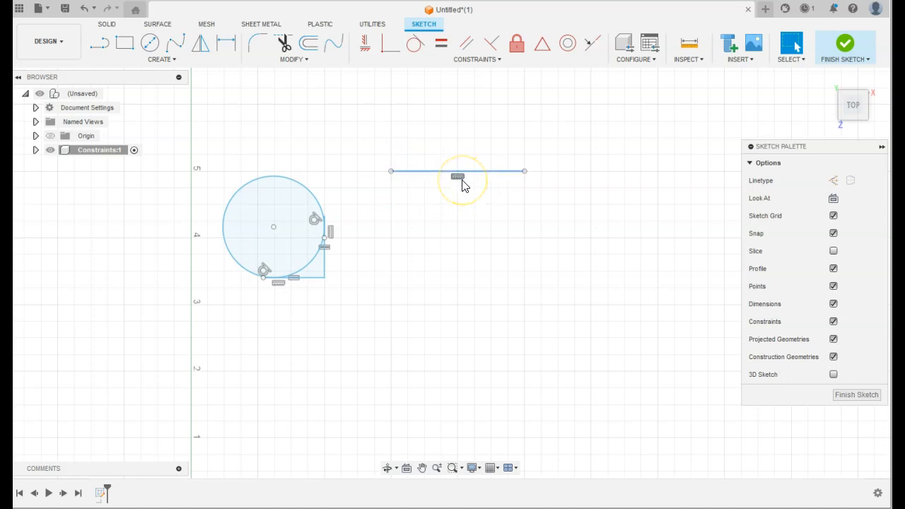
click(486, 175)
mouse_move(511, 178)
mouse_down()
mouse_move(525, 200)
mouse_move(536, 178)
mouse_move(515, 181)
mouse_move(505, 172)
mouse_up()
- Delete the horizontal constraint from the separate line, and undo the deletion
click(453, 176)
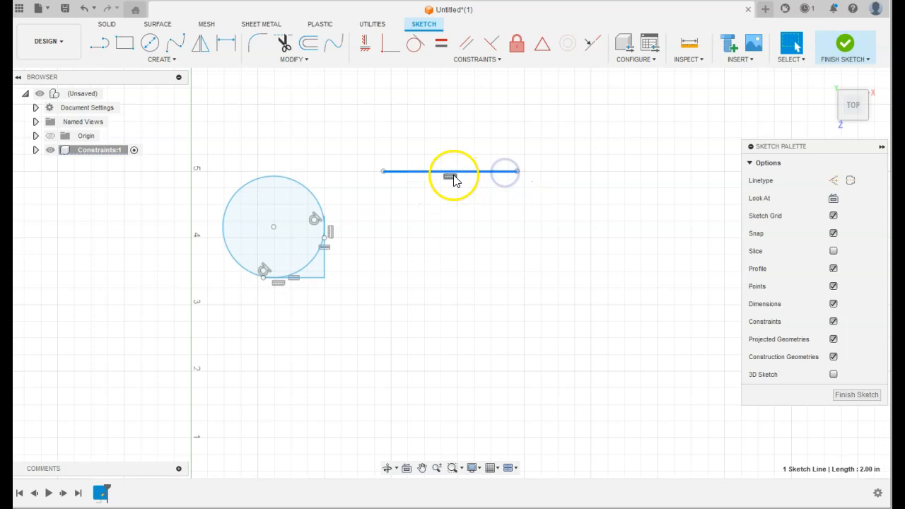
right_click(453, 182)
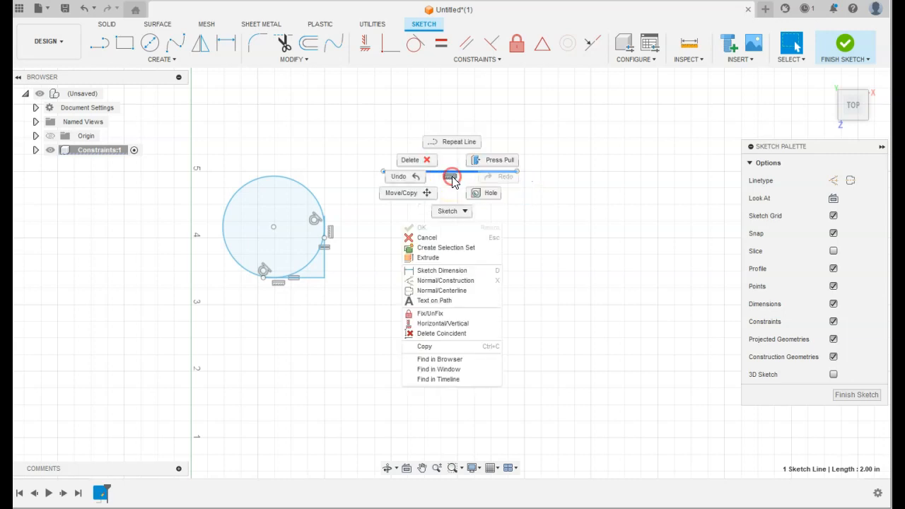
click(540, 148)
click(452, 179)
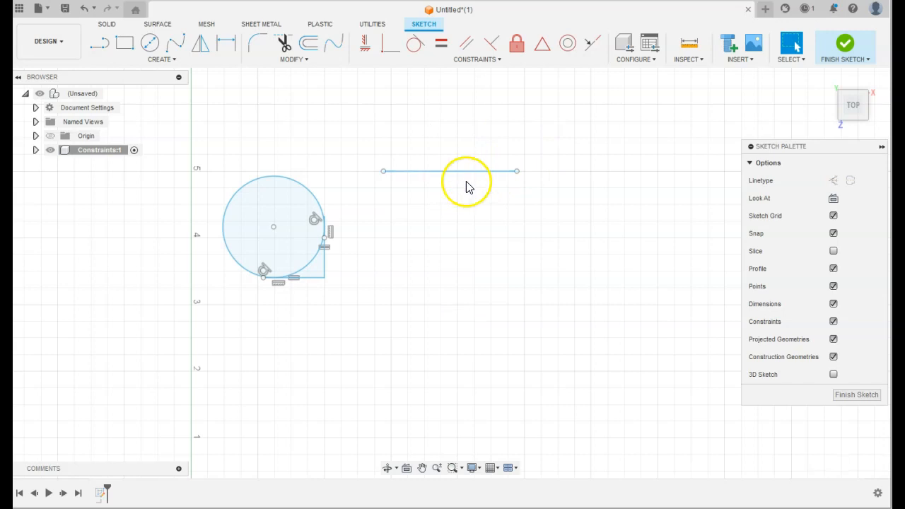
click(81, 10)
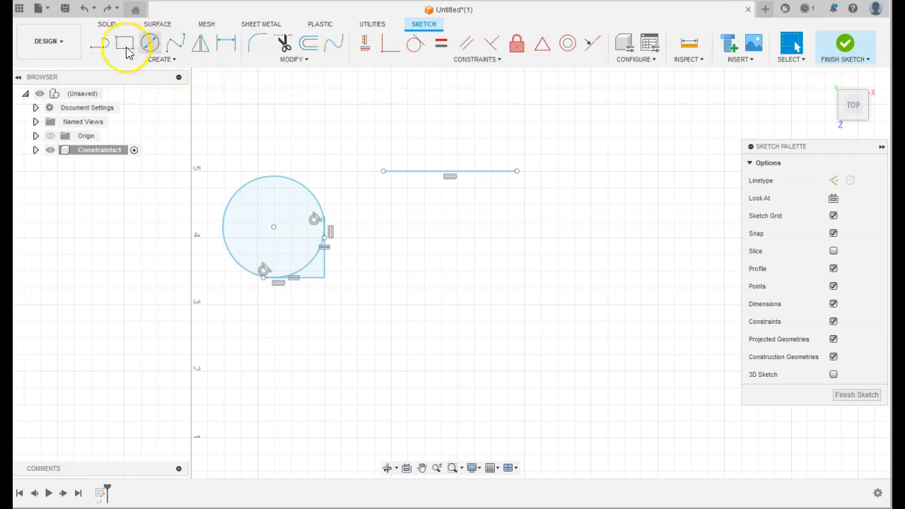
- Draw a slightly slanted line of similar length below the separate horizontal line
click(100, 43)
click(390, 237)
click(517, 227)
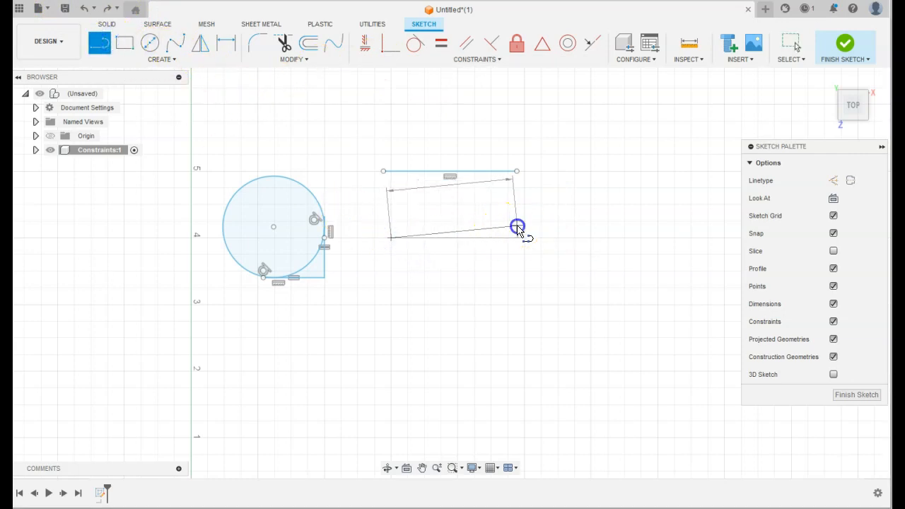
key(Escape)
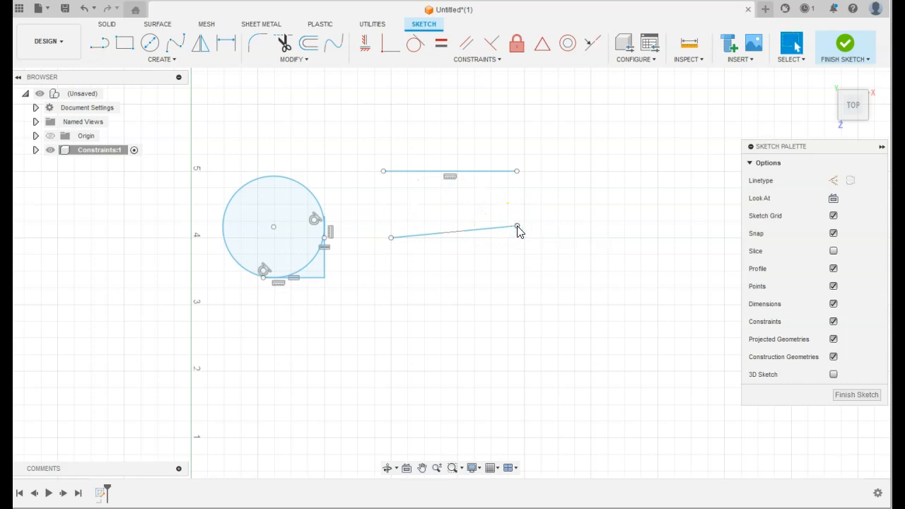
- Make the slanted line parallel to the horizontal line above it and equal to it in length
click(467, 47)
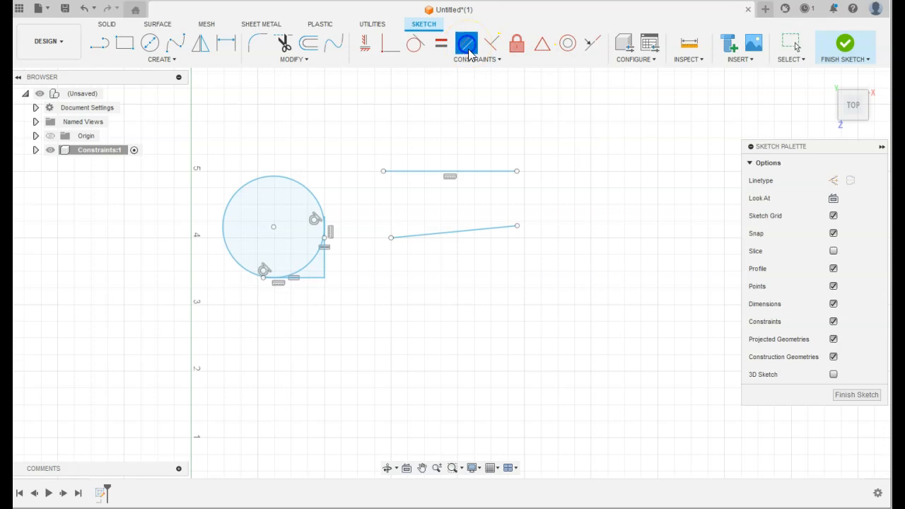
click(475, 170)
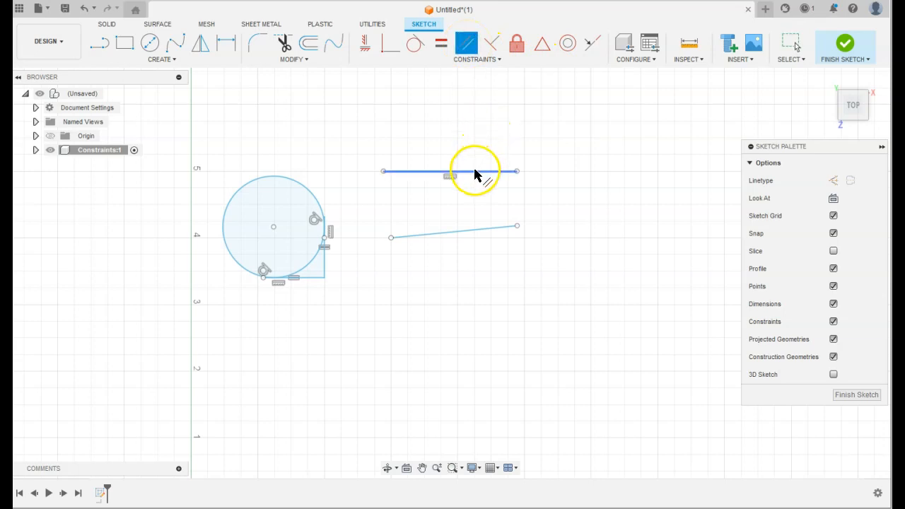
click(470, 232)
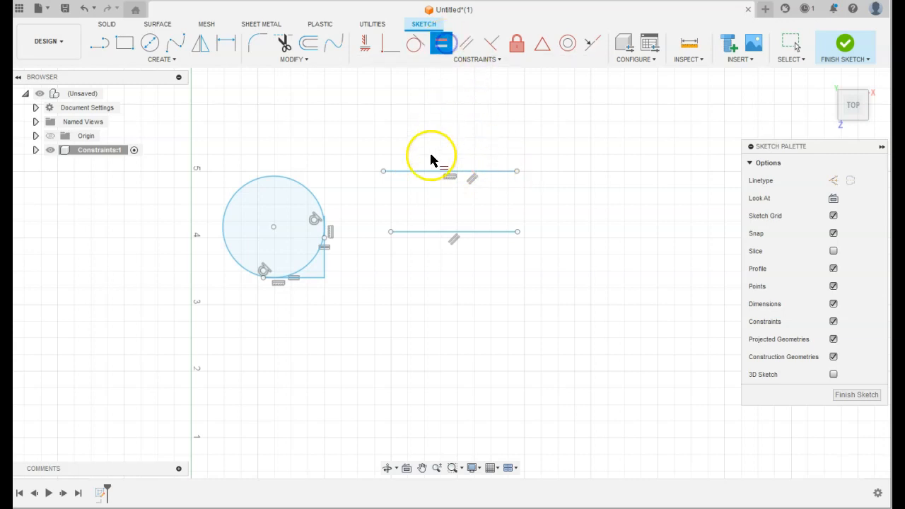
click(424, 170)
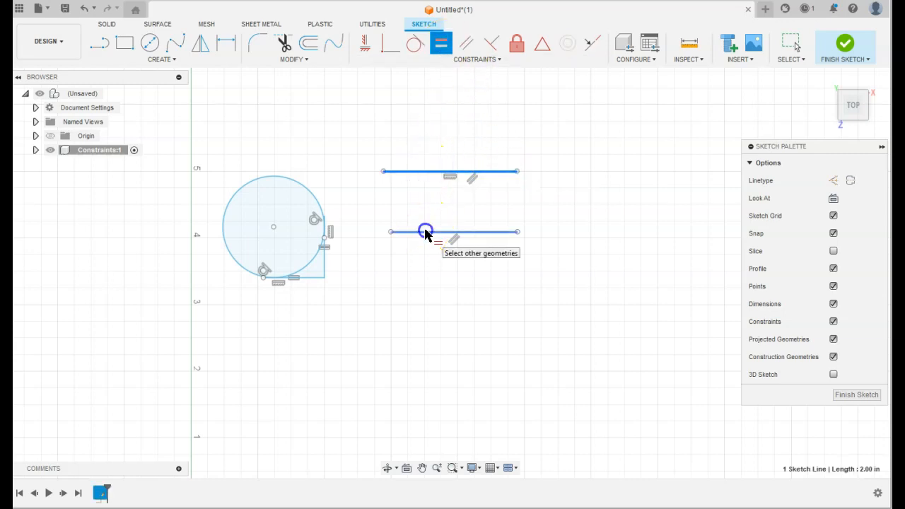
click(424, 232)
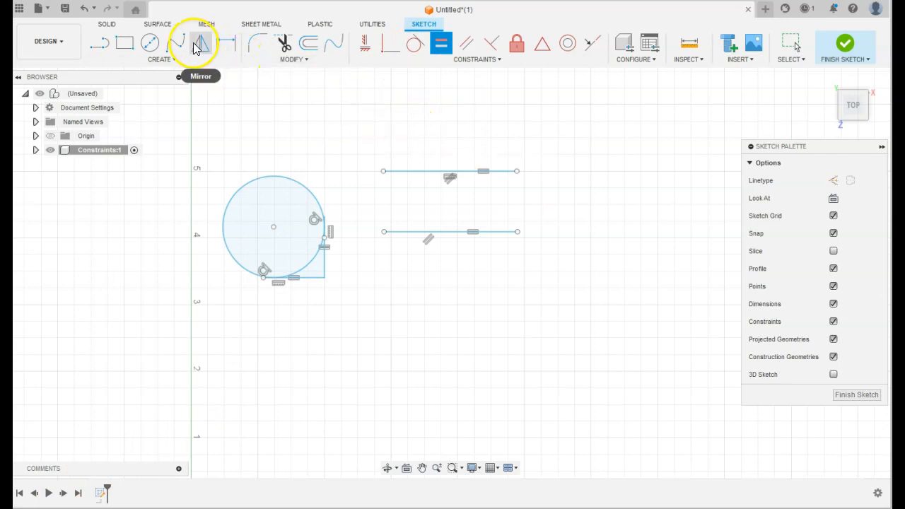
- Draw a slanted line from a point on the upper parallel line, rising up and to the left
click(99, 44)
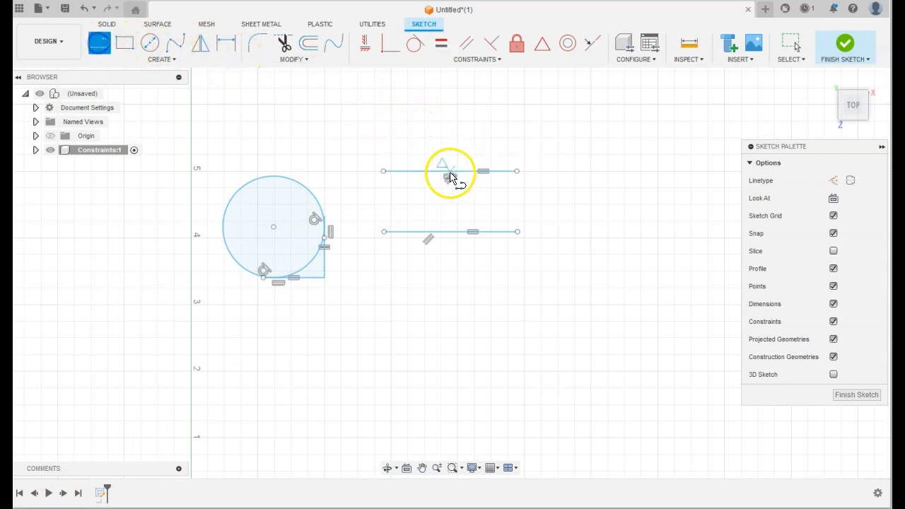
click(431, 171)
click(401, 92)
key(Escape)
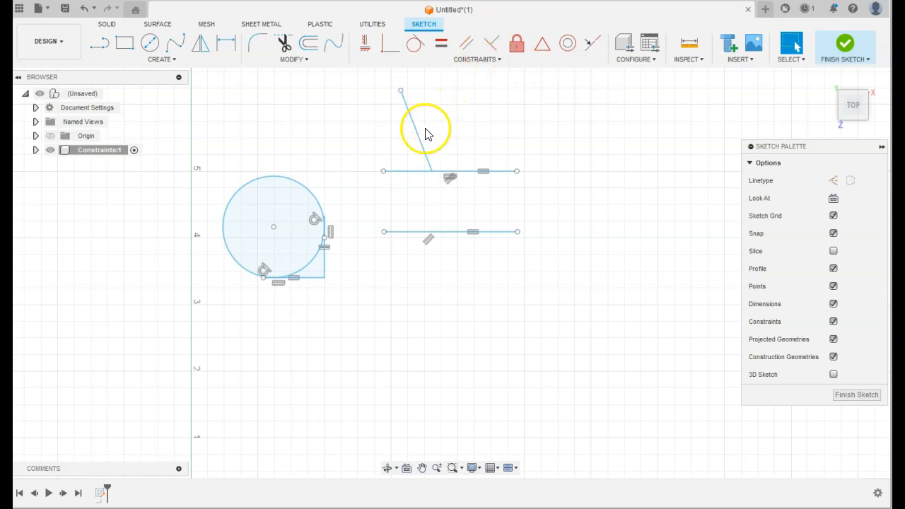
- Apply a Perpendicular constraint between the rising slanted line and the upper parallel line
click(492, 54)
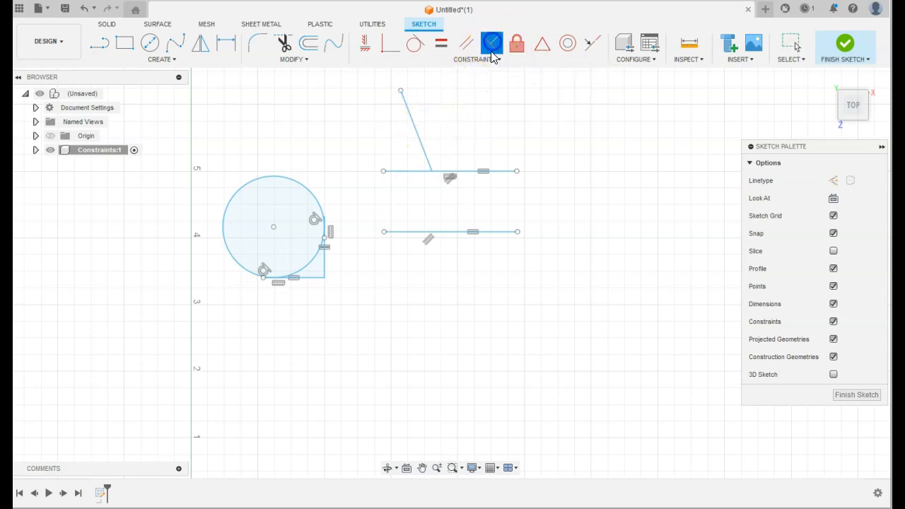
click(426, 149)
click(420, 171)
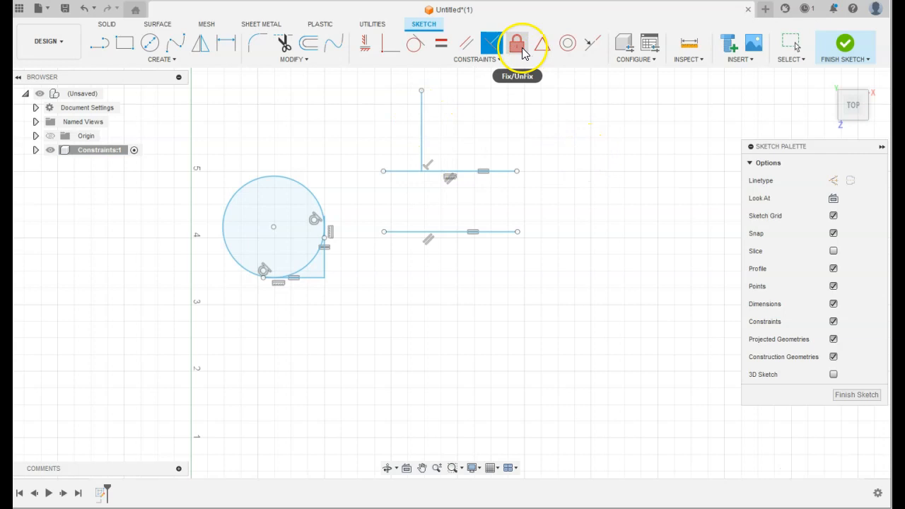
click(325, 245)
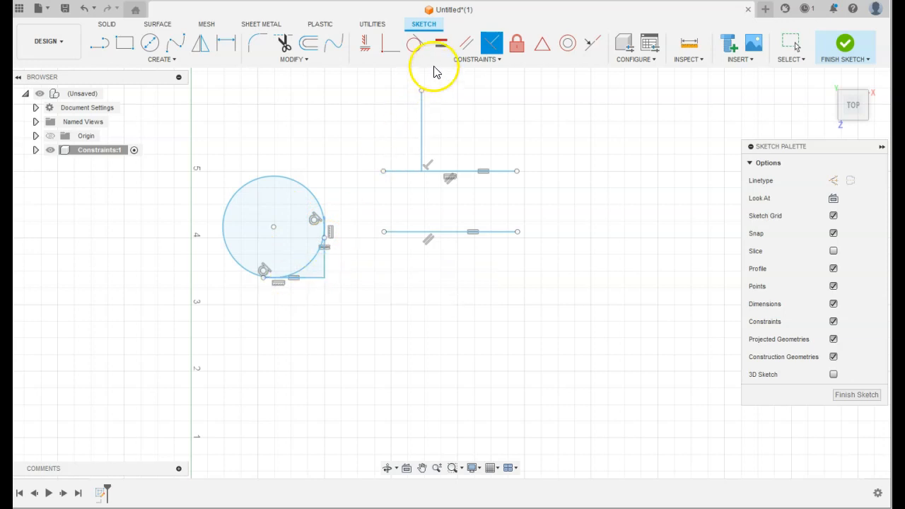
click(440, 47)
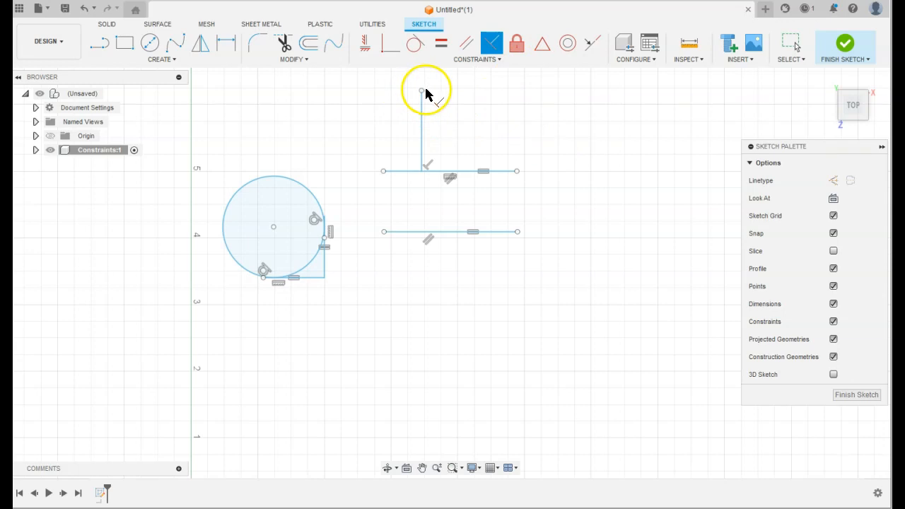
- Move the two parallel lines and their perpendicular line together down and to the left, closer to the circle
key(Escape)
drag(367, 76, 543, 268)
click(471, 175)
click(372, 109)
drag(355, 80, 564, 293)
mouse_move(469, 177)
mouse_down()
mouse_move(453, 214)
mouse_move(436, 217)
mouse_up()
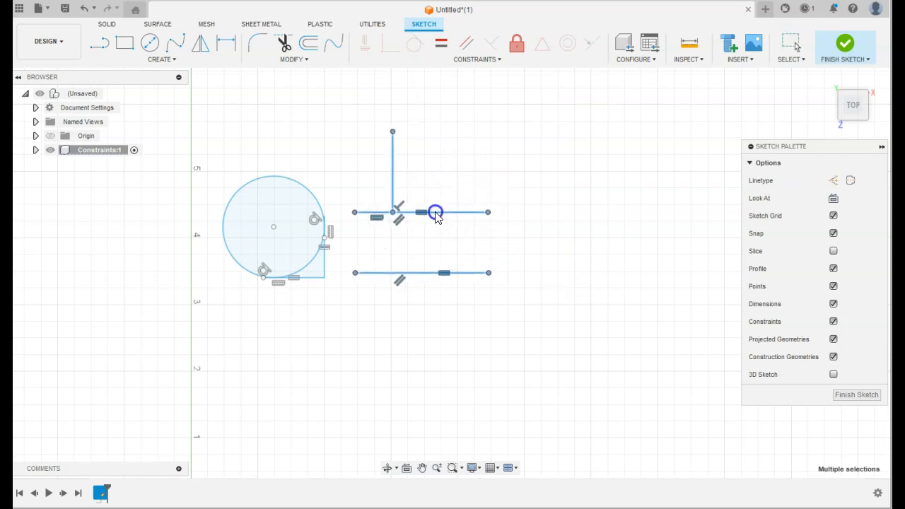
click(532, 160)
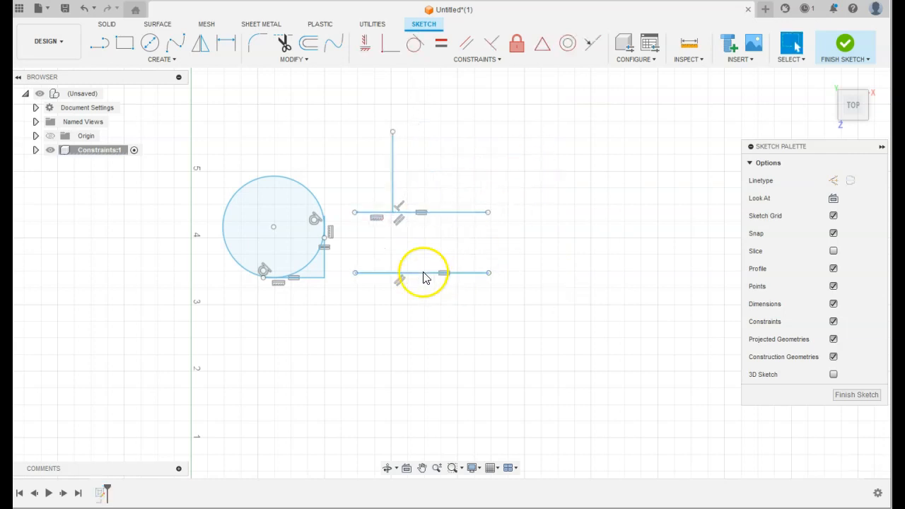
- Draw two separate circles to the right of the lines: a larger upper one and a lower one about 1.16 in in diameter
click(150, 43)
click(539, 163)
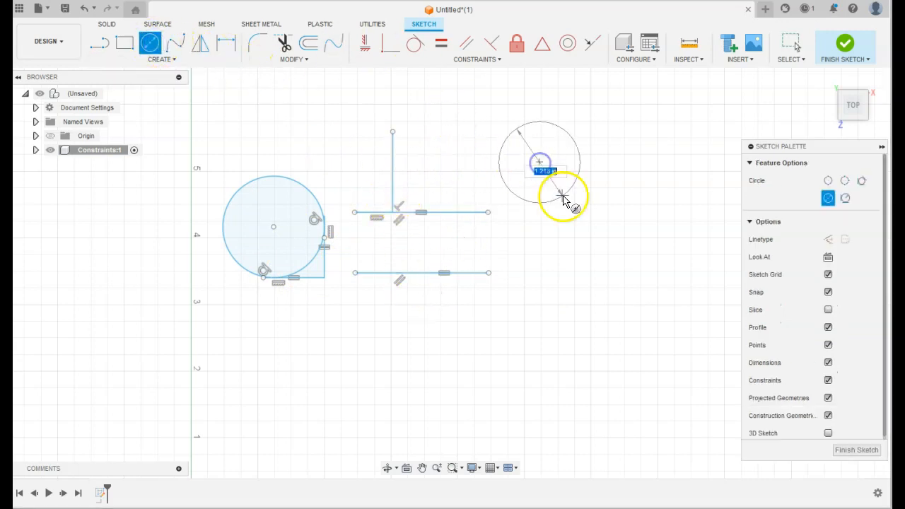
click(571, 201)
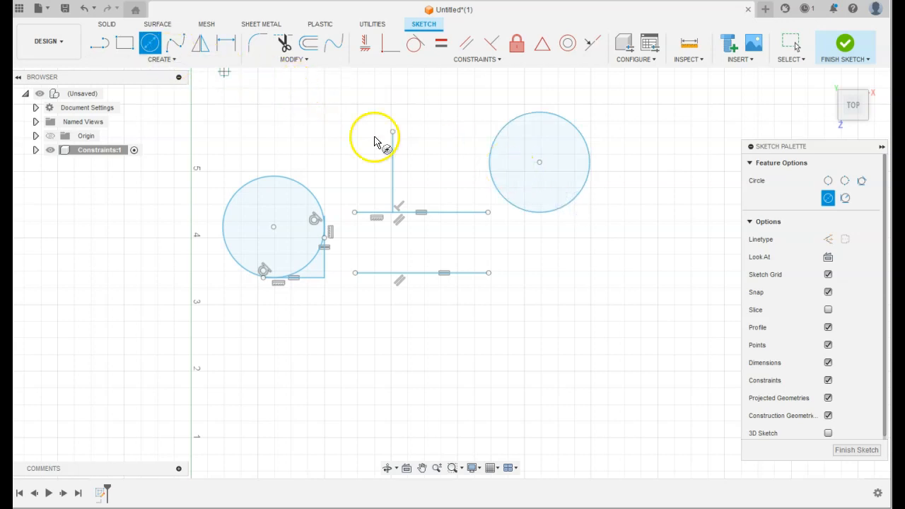
click(630, 249)
click(652, 282)
click(674, 138)
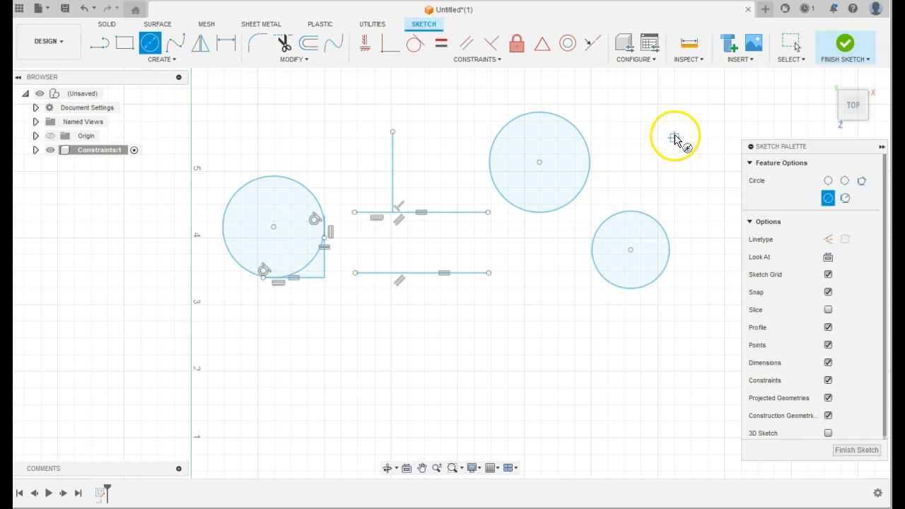
- Apply a Fix constraint to the larger upper circle to lock it in place
click(517, 51)
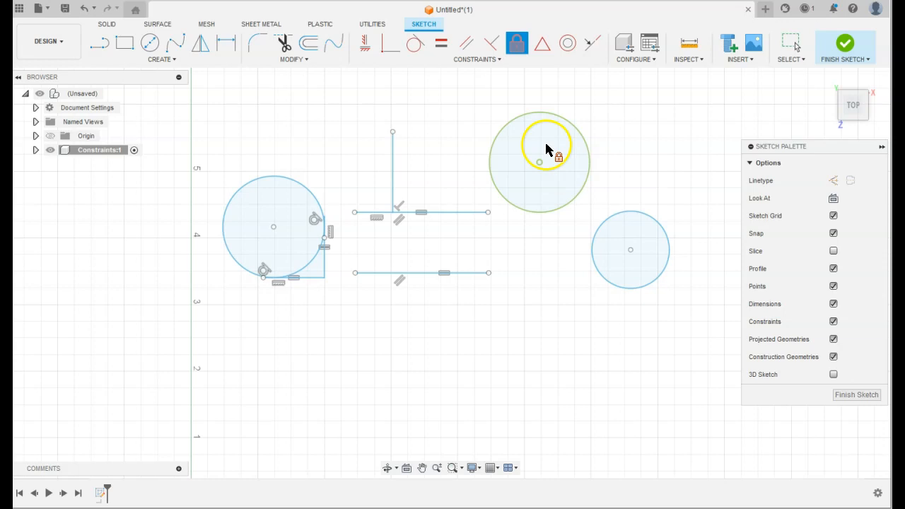
click(532, 121)
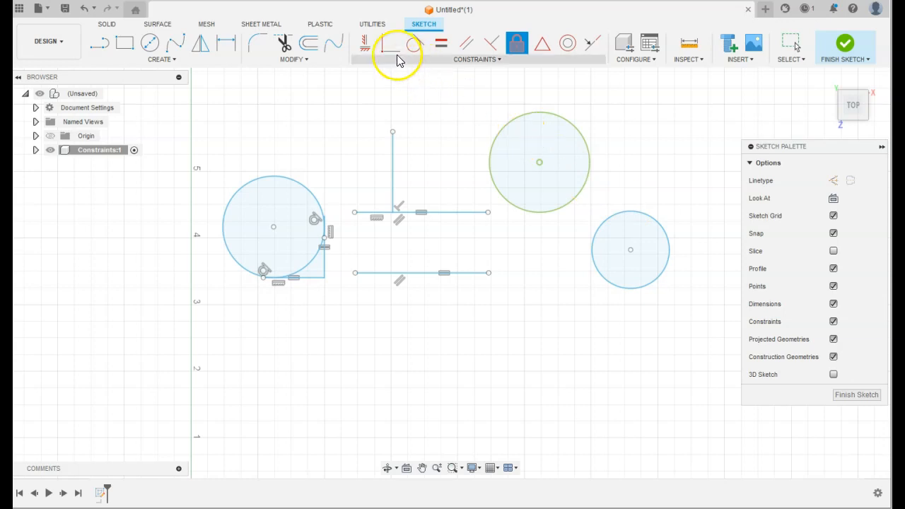
- Try a Tangent constraint between the undimensioned lower circle and the fixed upper circle, and undo it
click(422, 50)
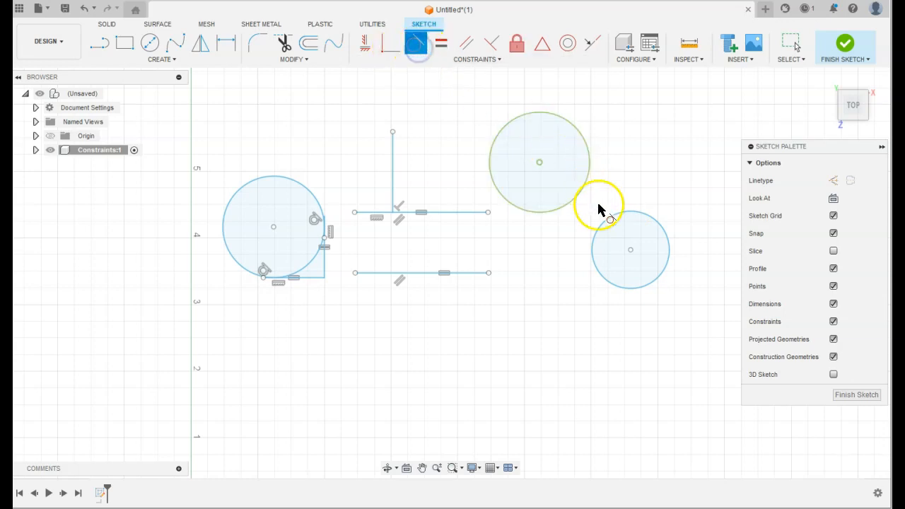
click(606, 225)
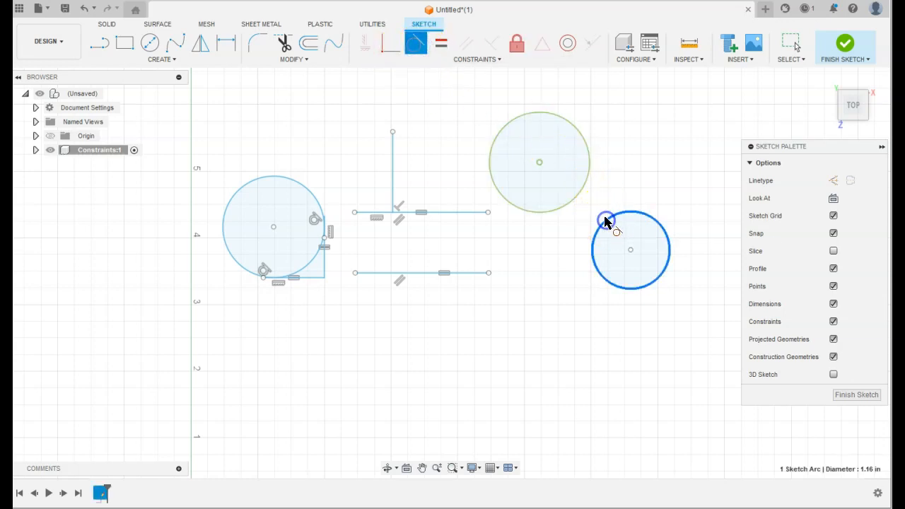
click(582, 202)
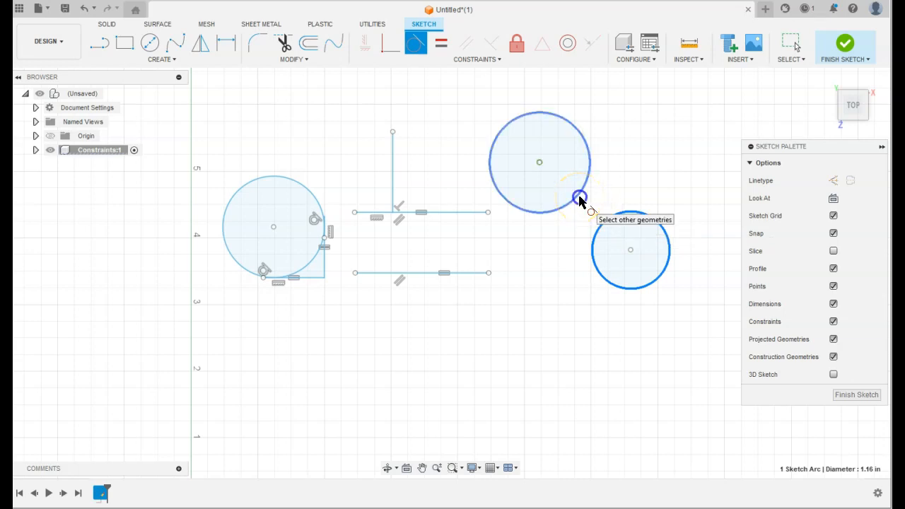
click(579, 200)
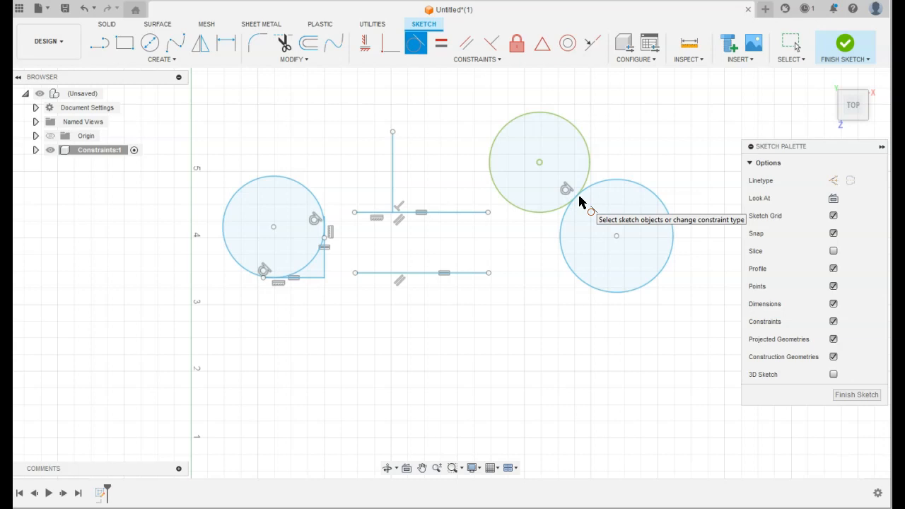
click(606, 203)
click(619, 233)
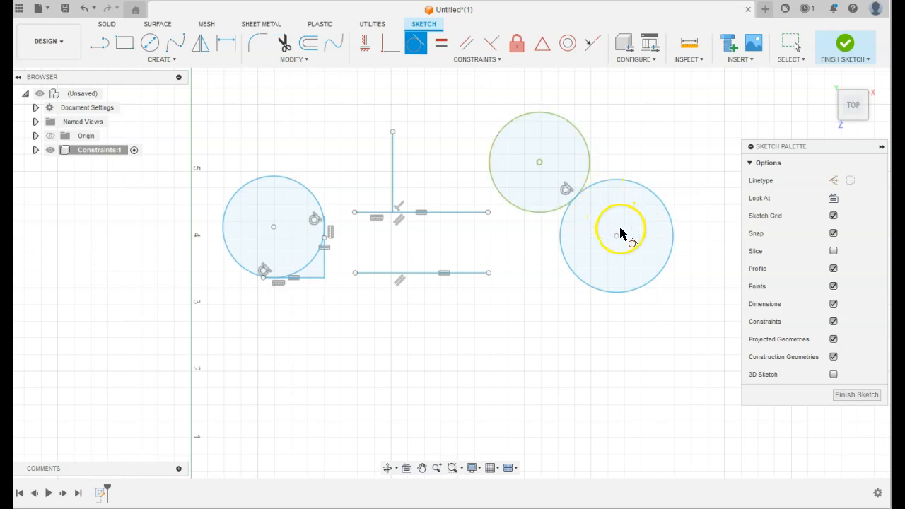
click(545, 157)
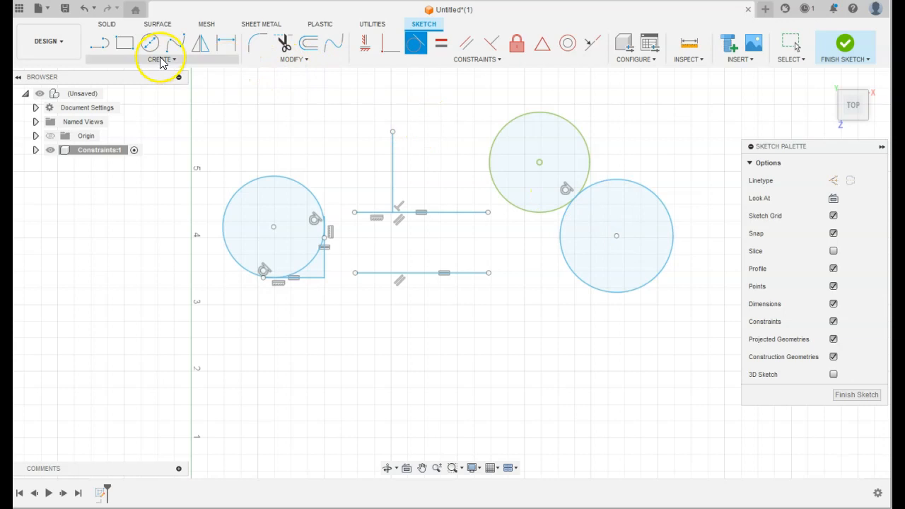
click(85, 10)
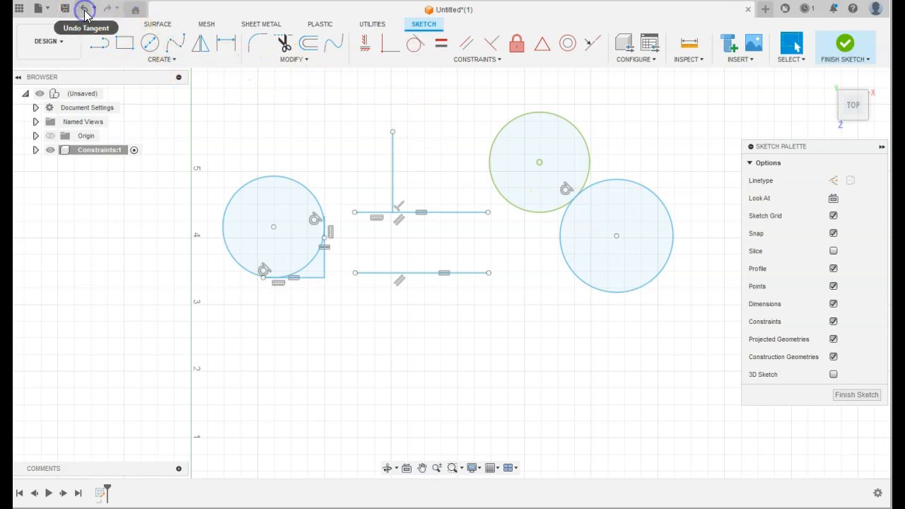
click(85, 11)
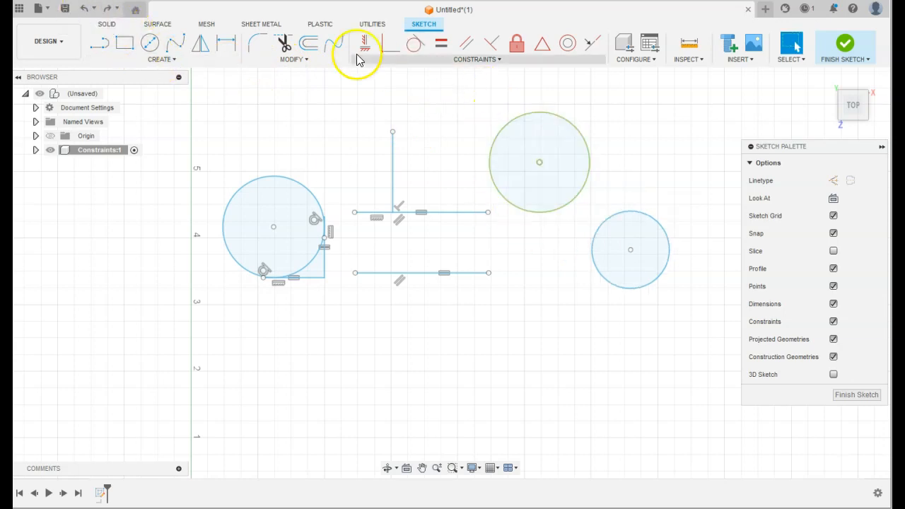
- Add a diameter dimension to the lower circle, placing it just above and to the right of the circle
click(224, 43)
click(657, 225)
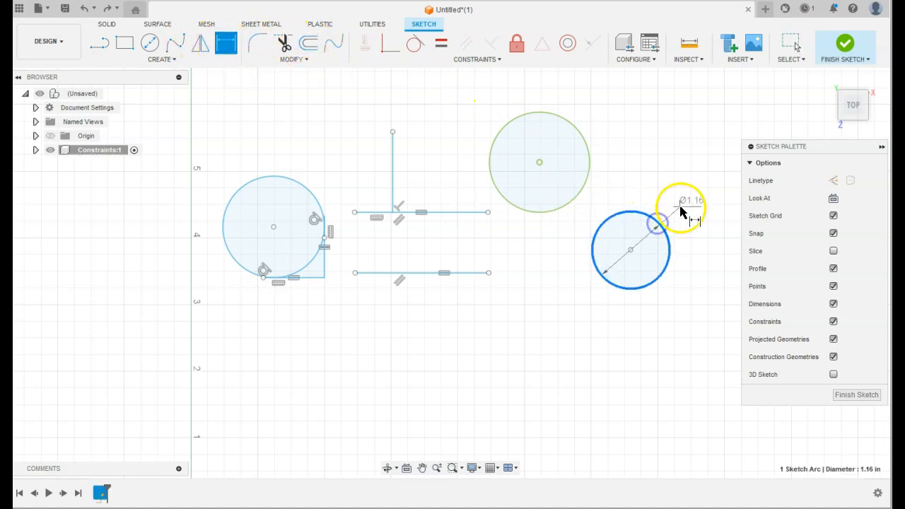
click(674, 204)
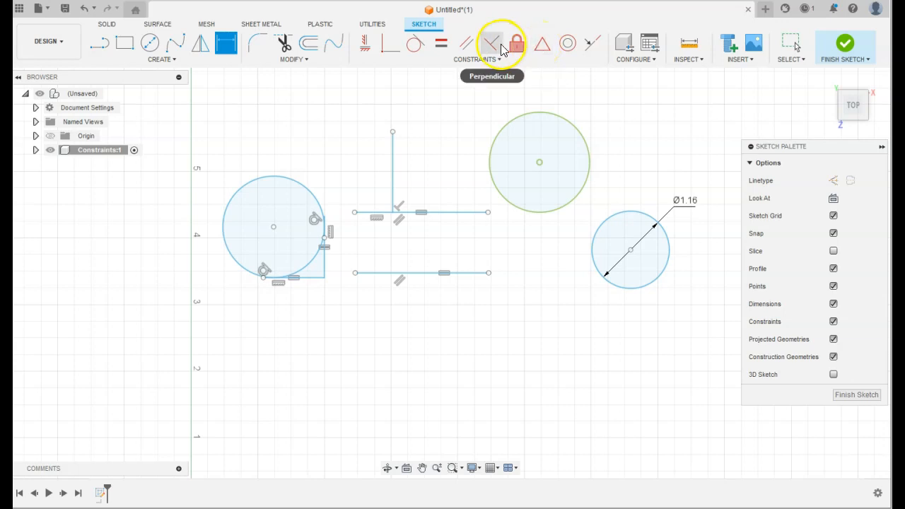
- Make the dimensioned lower circle tangent to the fixed upper circle
click(419, 44)
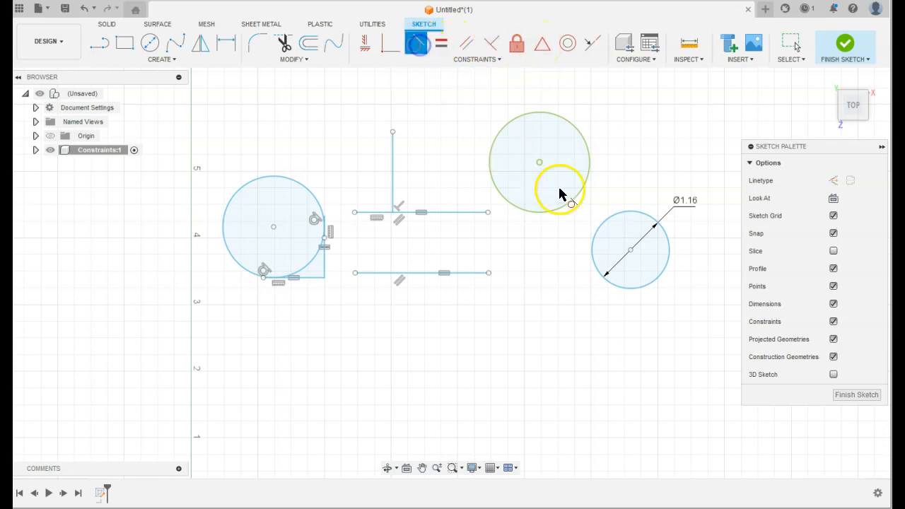
click(606, 223)
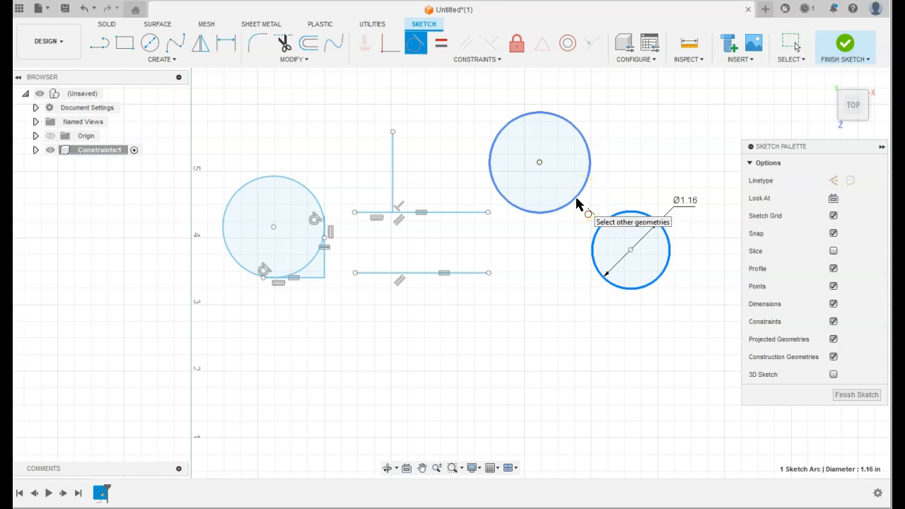
click(577, 200)
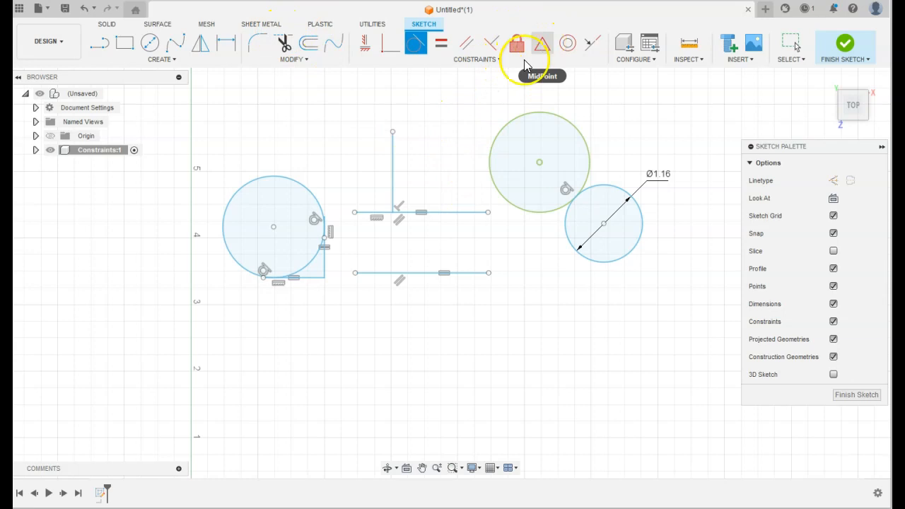
- Draw a two-point rectangle about 2.66 in wide and 1.32 in high below the parallel lines
click(126, 45)
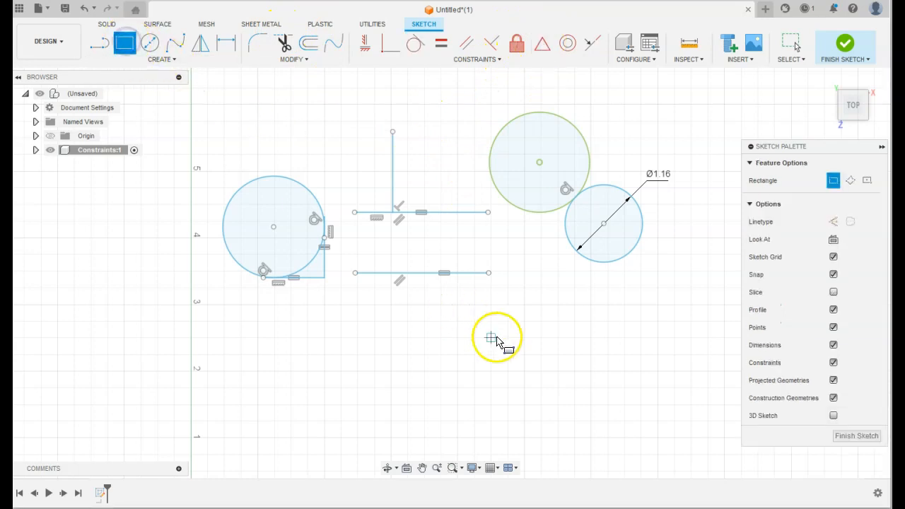
click(425, 322)
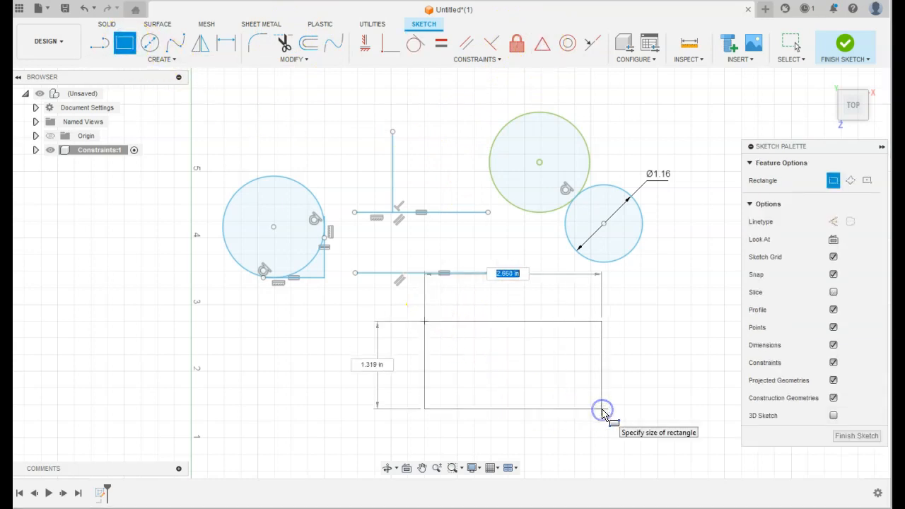
click(602, 409)
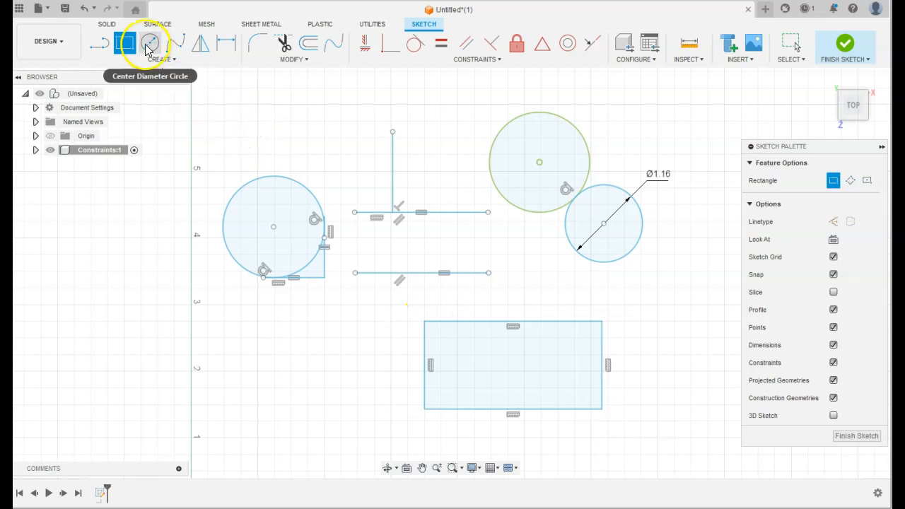
- Draw a slanted line about 1.67 in long at about 52 degrees from the rectangle's lower edge to its upper edge
click(100, 43)
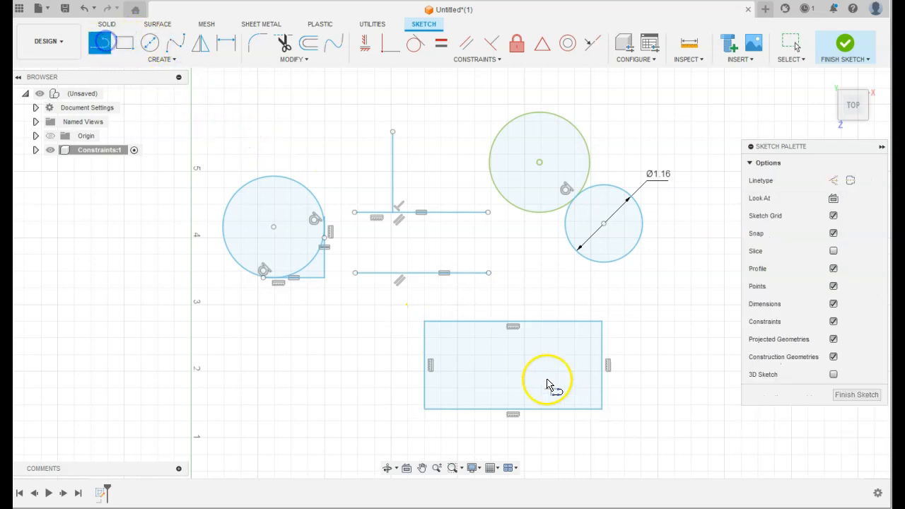
click(490, 409)
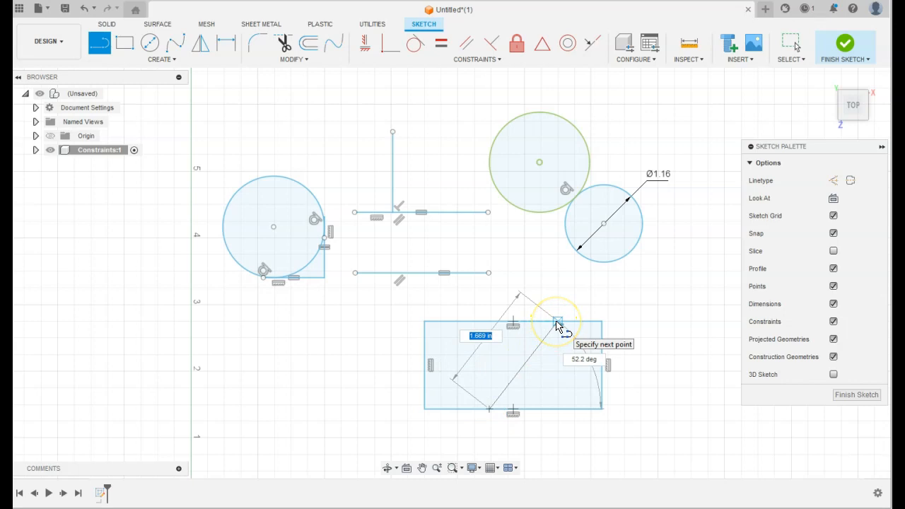
double_click(557, 323)
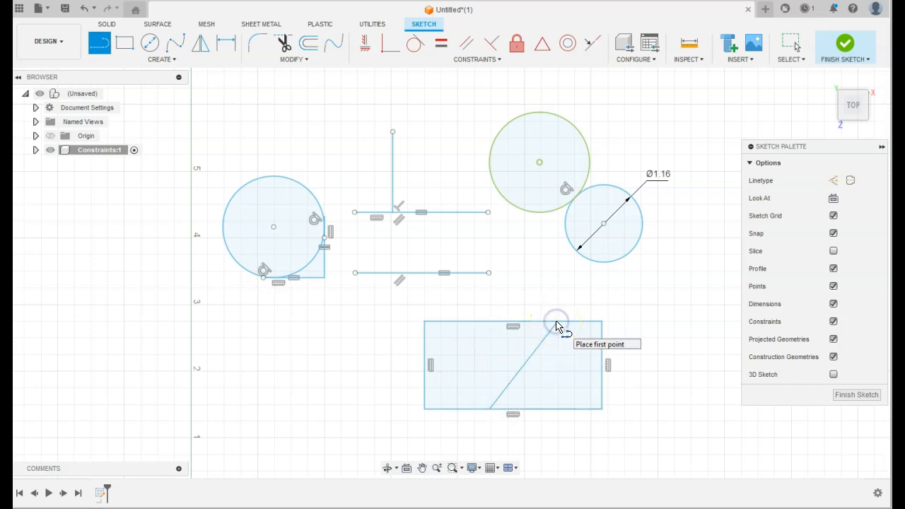
click(594, 322)
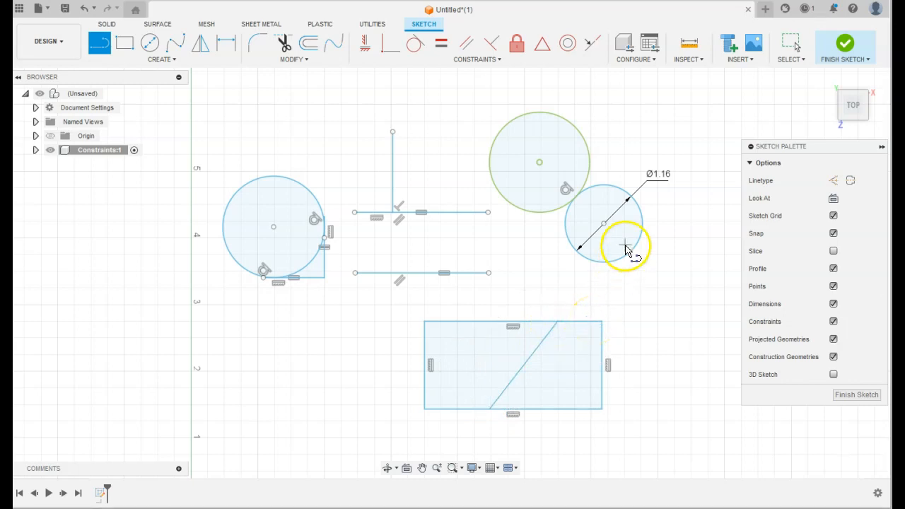
key(Escape)
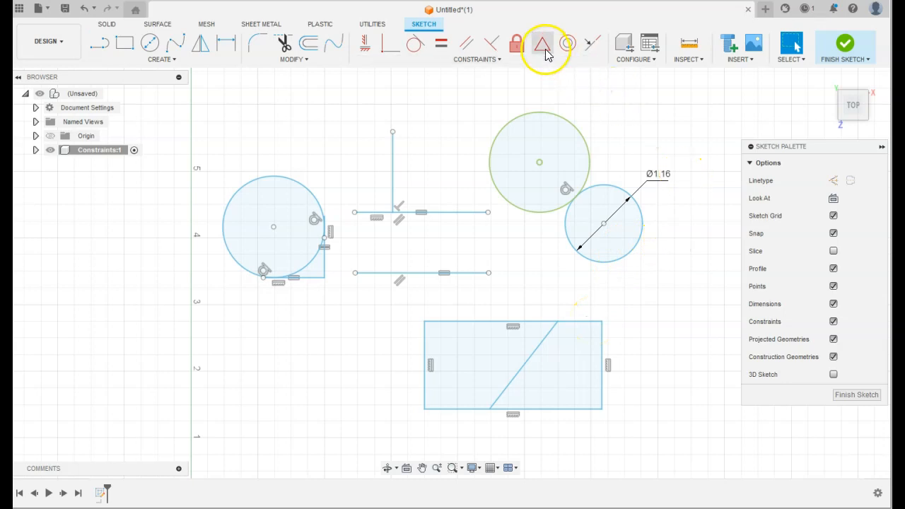
- Try a Midpoint constraint between the slanted line itself and the rectangle's upper edge
click(543, 45)
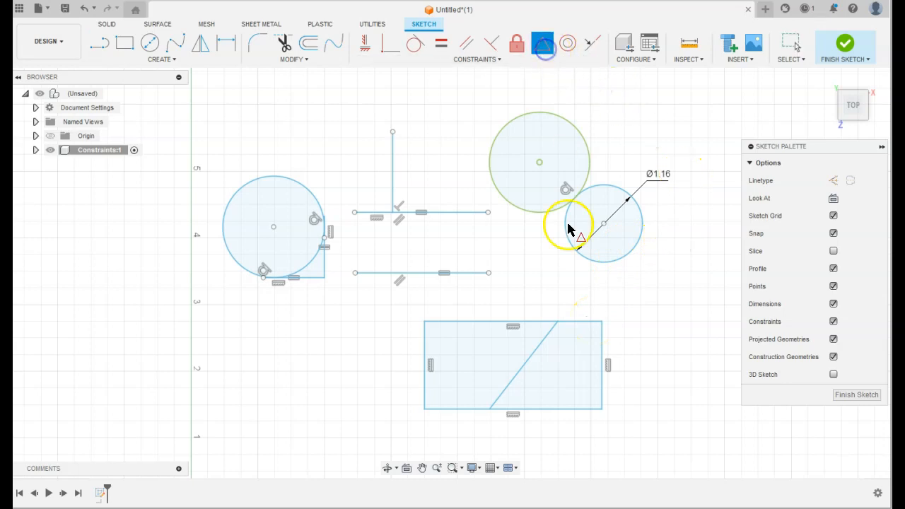
click(535, 348)
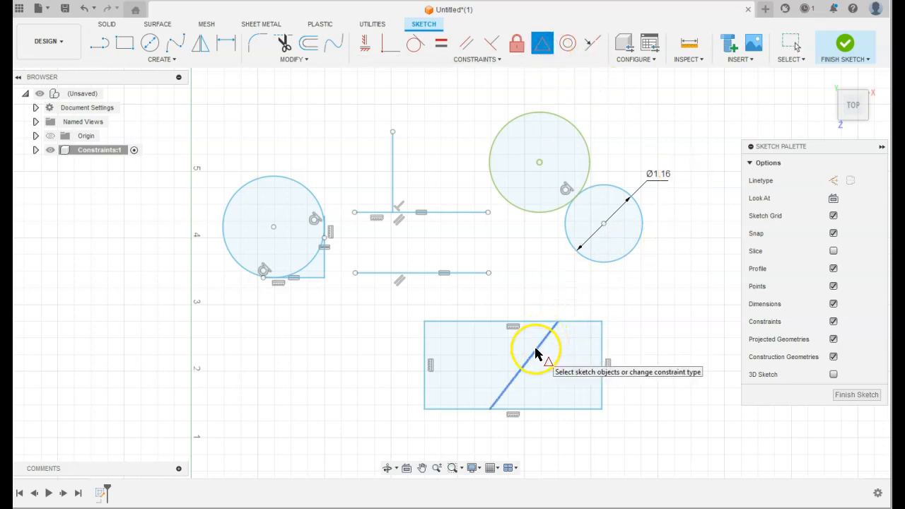
click(531, 321)
click(751, 433)
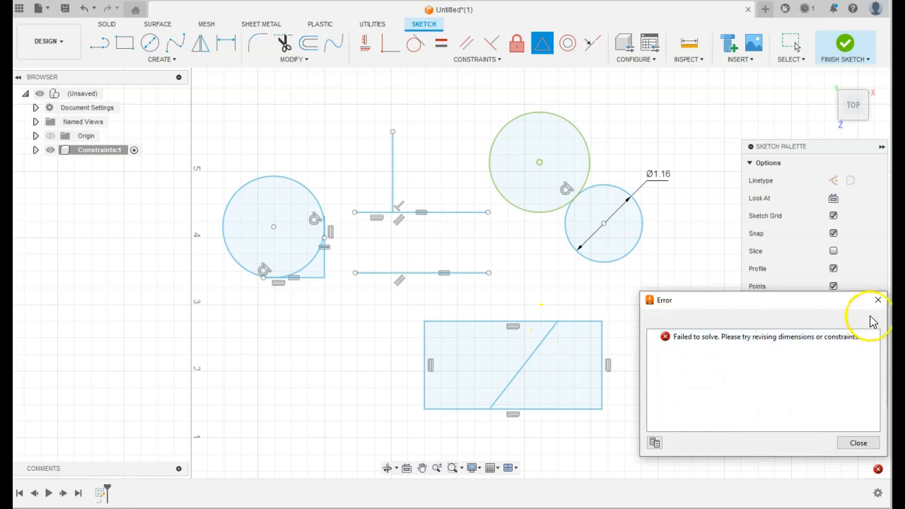
click(877, 300)
- Constrain the slanted line's upper and lower endpoints to the midpoints of the rectangle's upper and lower edges
click(552, 50)
click(557, 323)
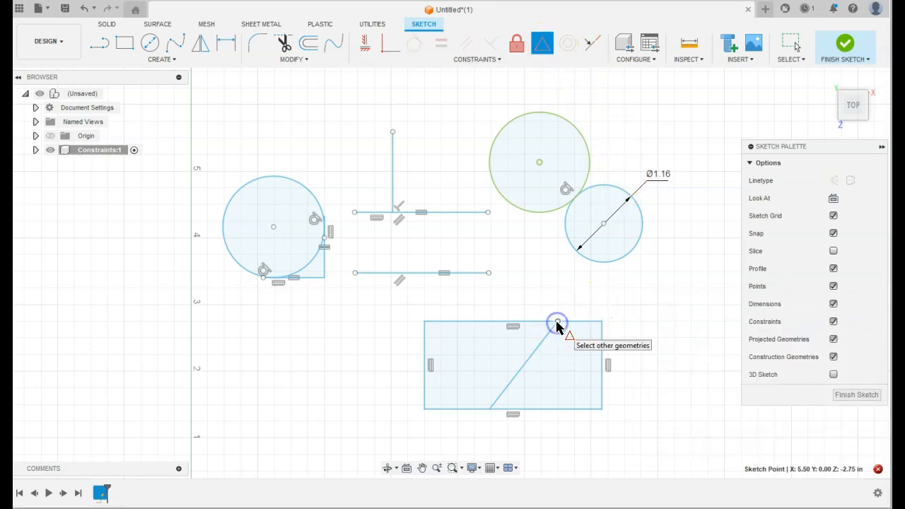
click(541, 321)
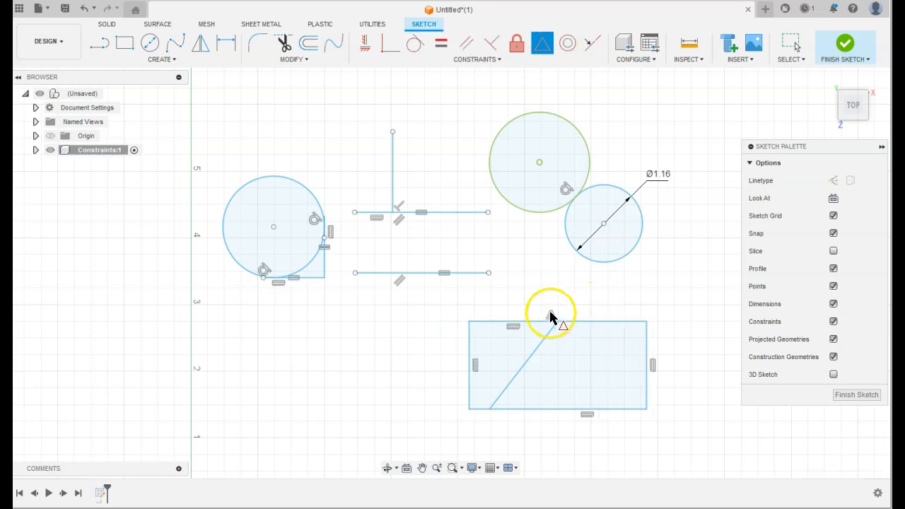
click(490, 409)
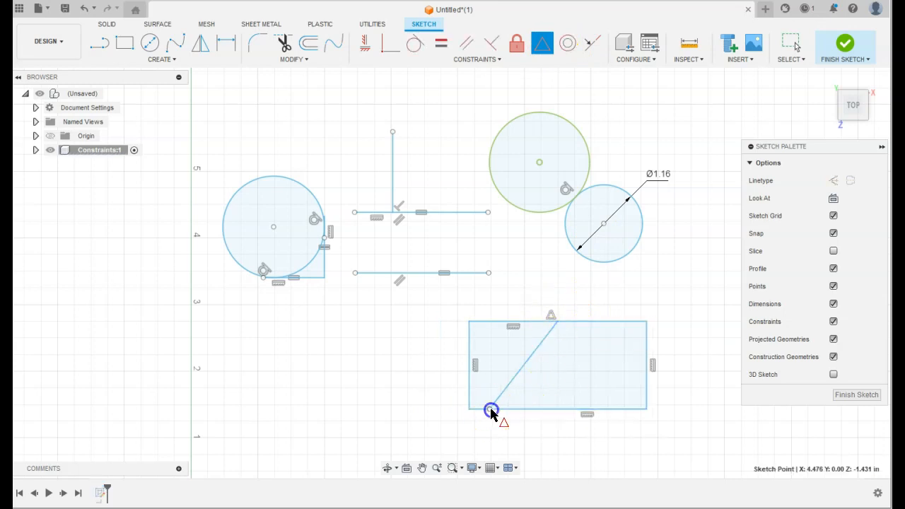
click(560, 410)
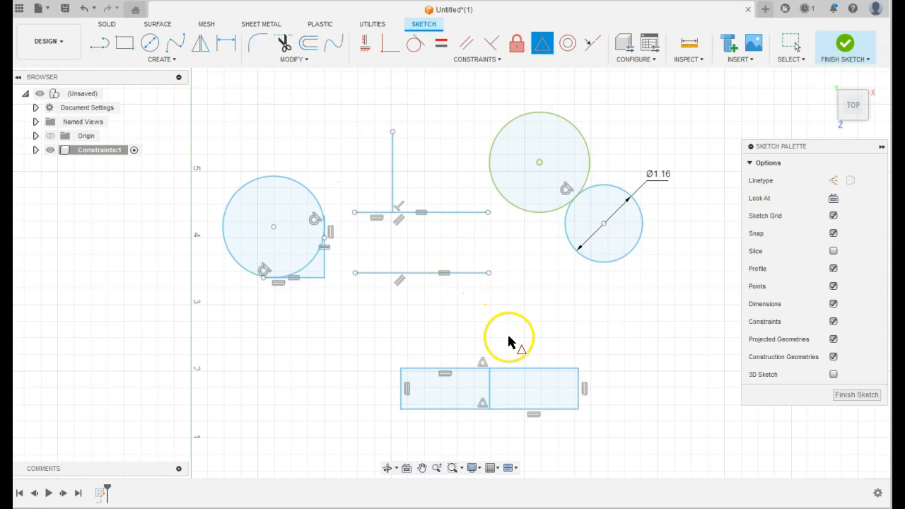
- Move the whole rectangle with its middle line up and to the left, just beneath the tangent circle and the parallel lines
key(Escape)
drag(376, 320, 612, 428)
drag(562, 413, 424, 363)
click(481, 395)
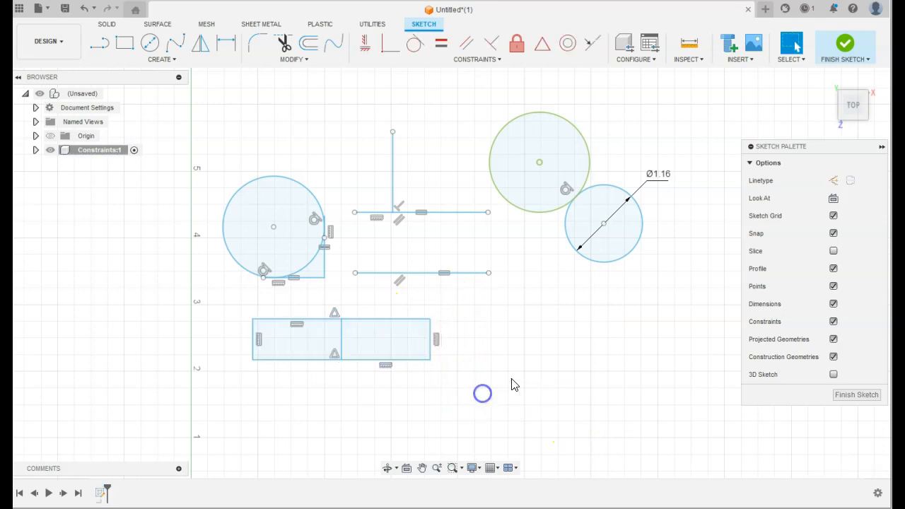
- Draw two separate center-diameter circles beside the rectangle, the second one about 0.87 in in diameter and slightly lower
click(149, 43)
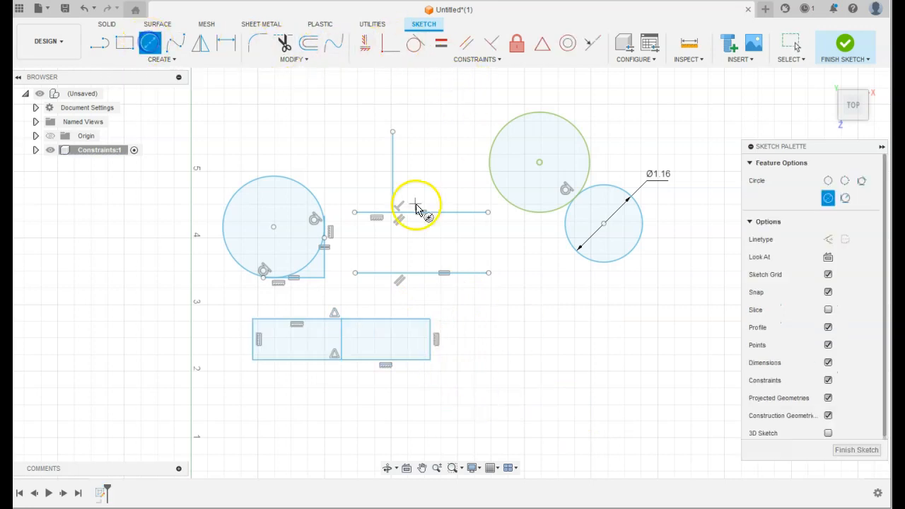
click(536, 326)
click(555, 346)
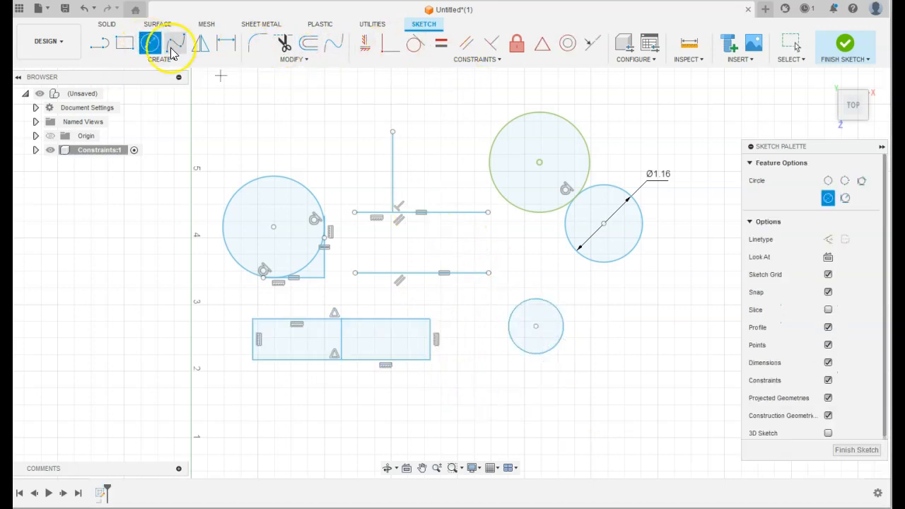
click(607, 349)
click(624, 374)
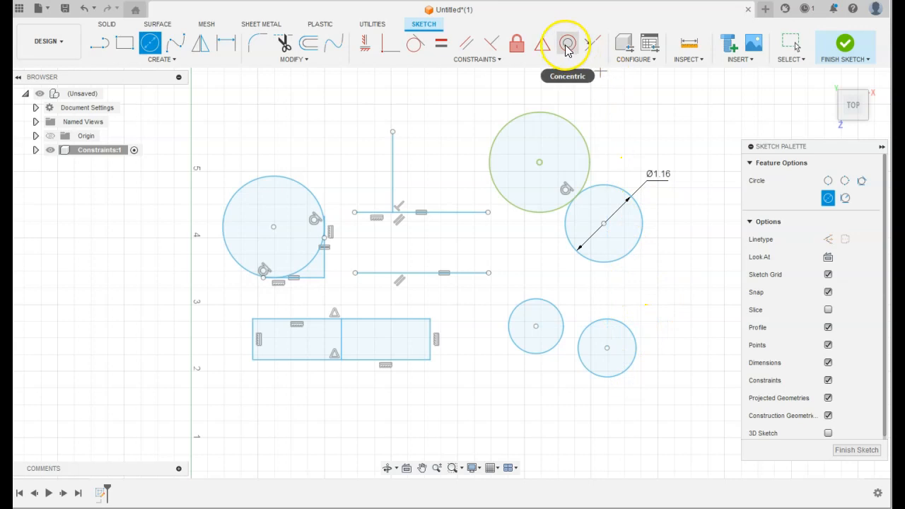
key(Escape)
- Dimension the lower of the two new circles to a diameter of 0.5 in
click(635, 356)
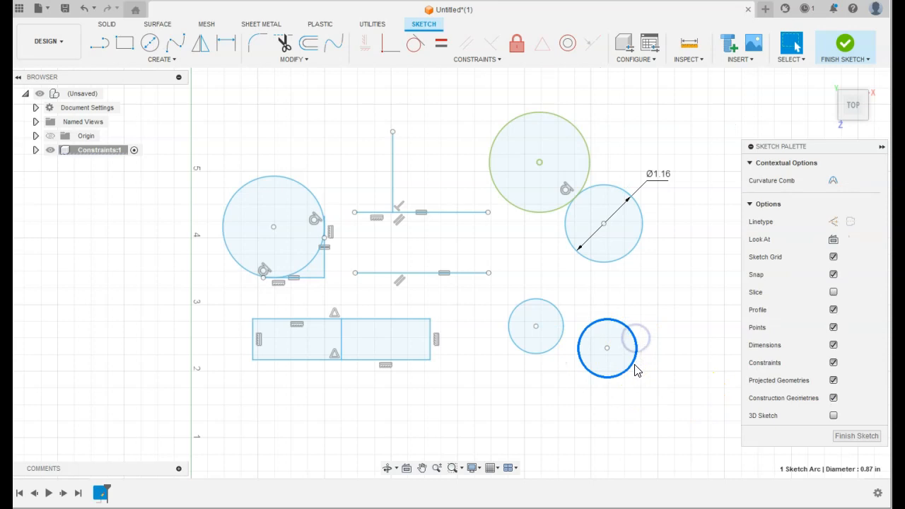
click(227, 43)
key(Escape)
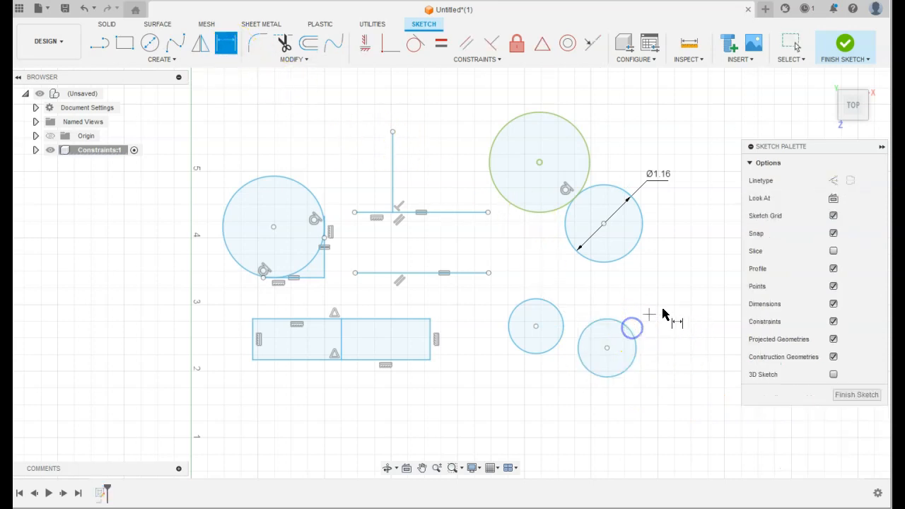
click(635, 337)
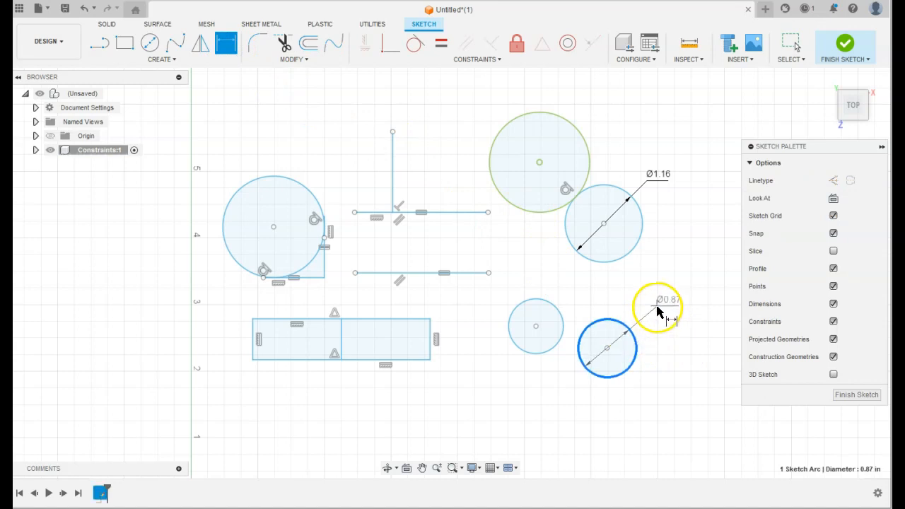
click(673, 316)
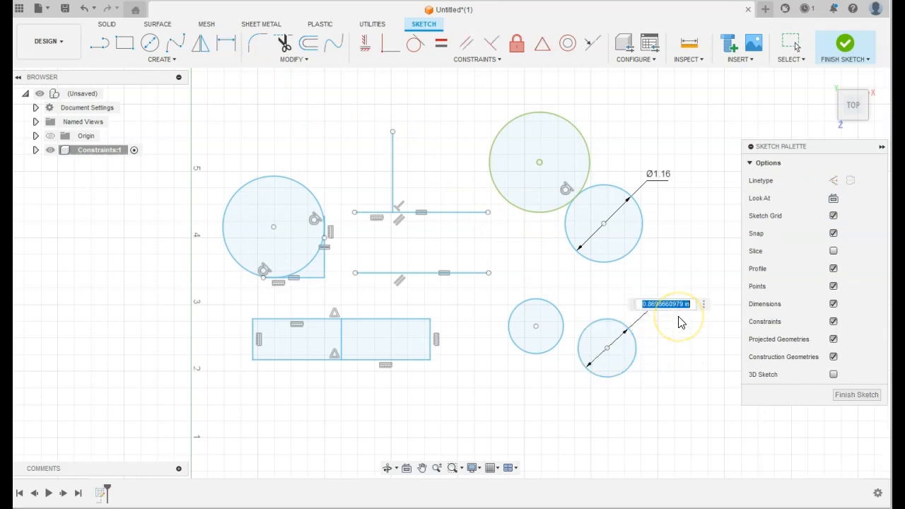
text(.5)
key(Return)
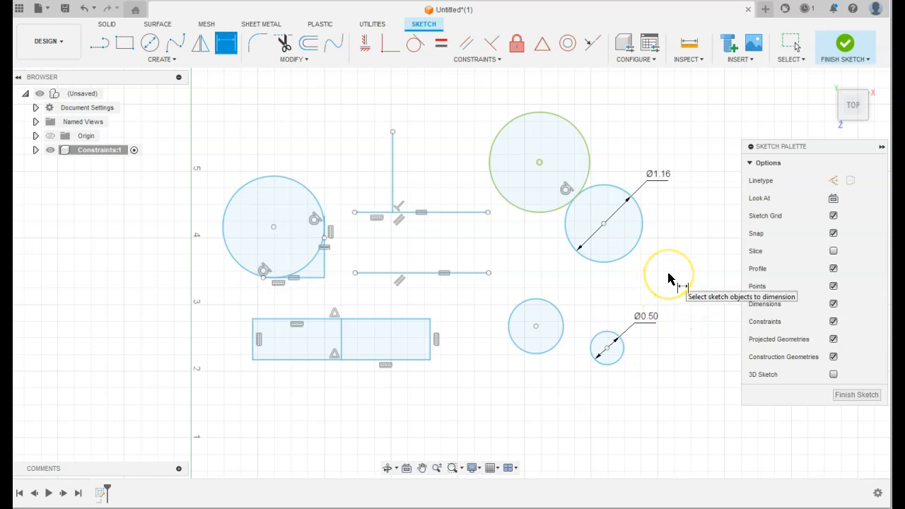
click(668, 270)
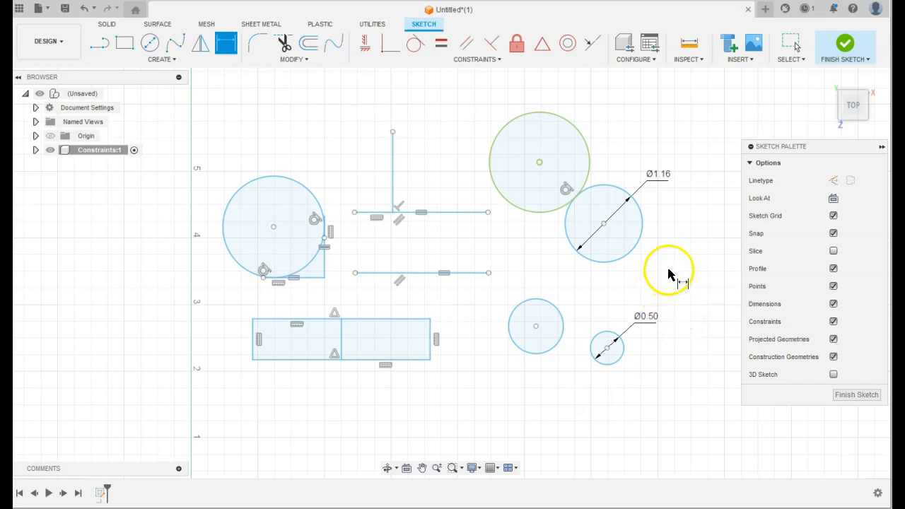
click(596, 344)
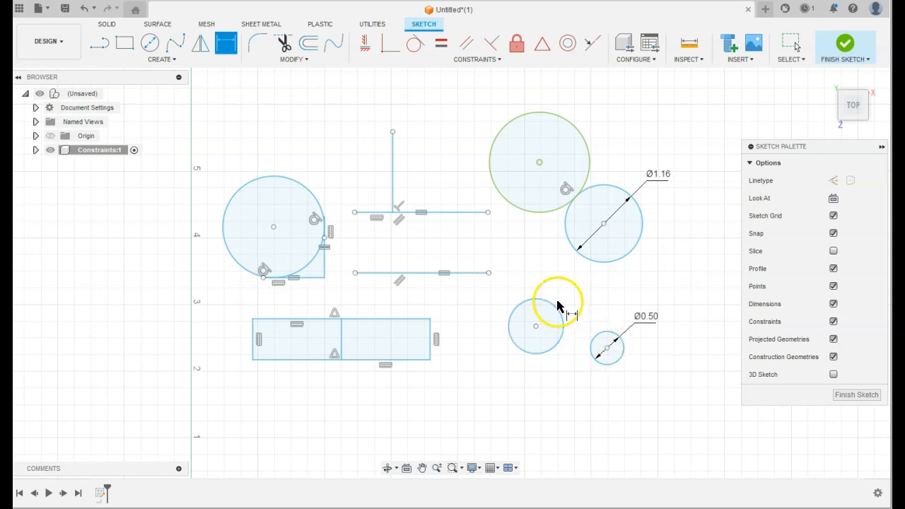
- Apply a Concentric constraint between the 0.50 in circle and the undimensioned circle beside it
click(568, 43)
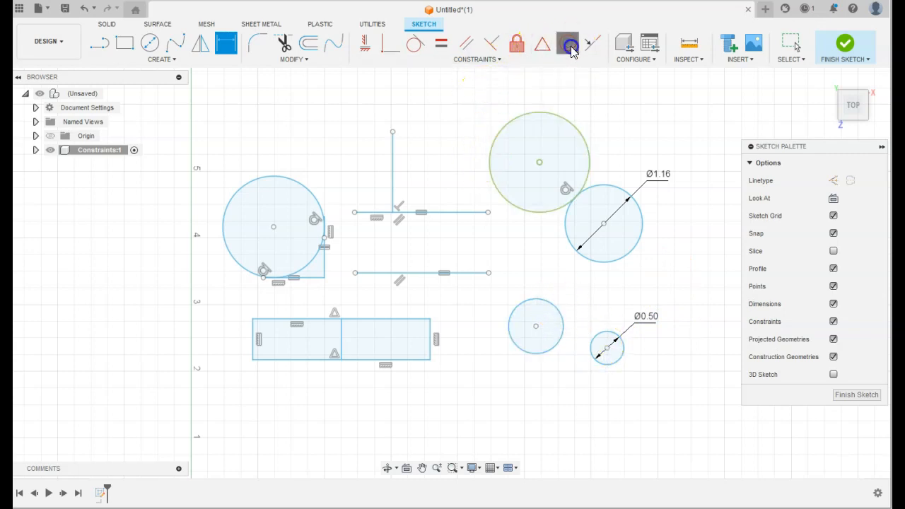
click(592, 338)
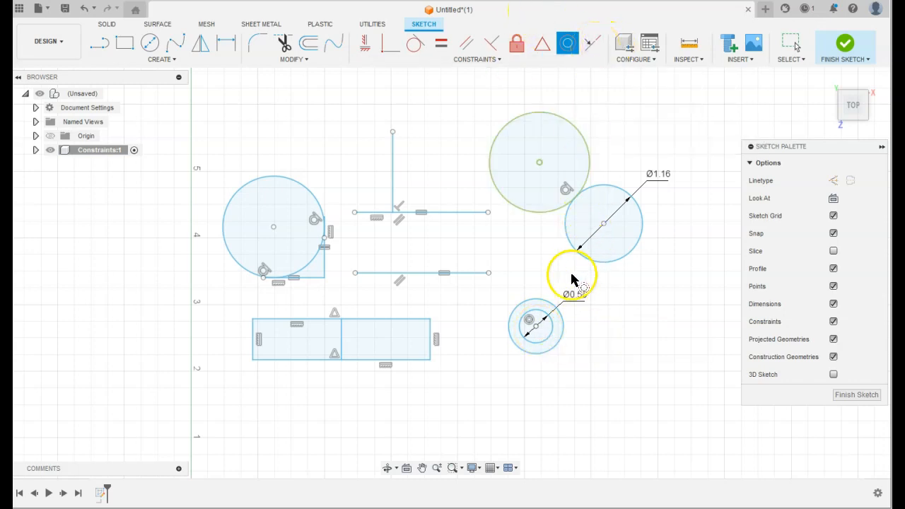
key(Escape)
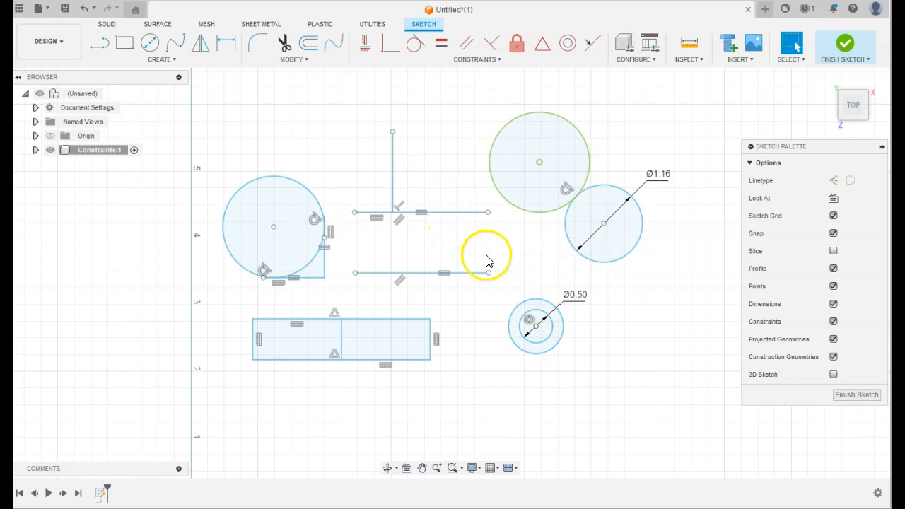
- Draw a closed inverted-T outline of straight lines about 2 in high beside the concentric circles, with its two shoulders at different heights
scroll(511, 326, up, 2)
scroll(510, 325, down, 4)
middle_drag(582, 329, 487, 329)
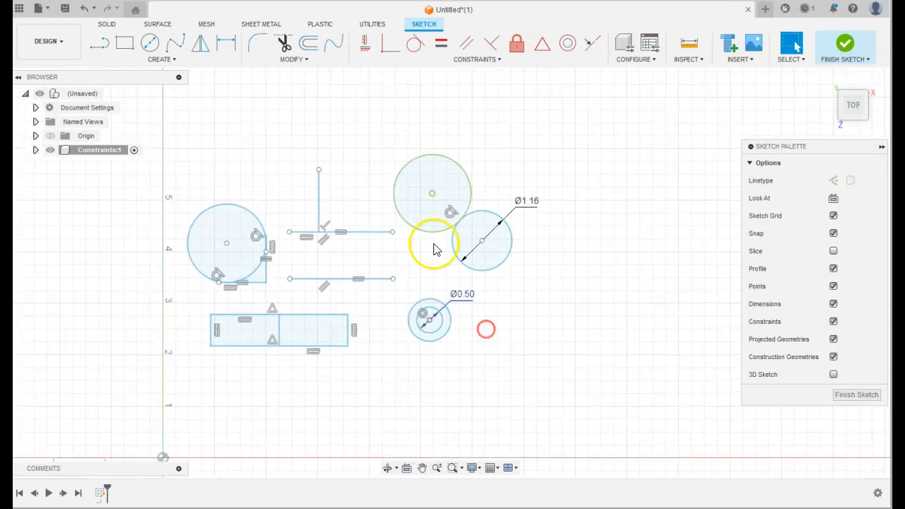
click(100, 43)
click(526, 355)
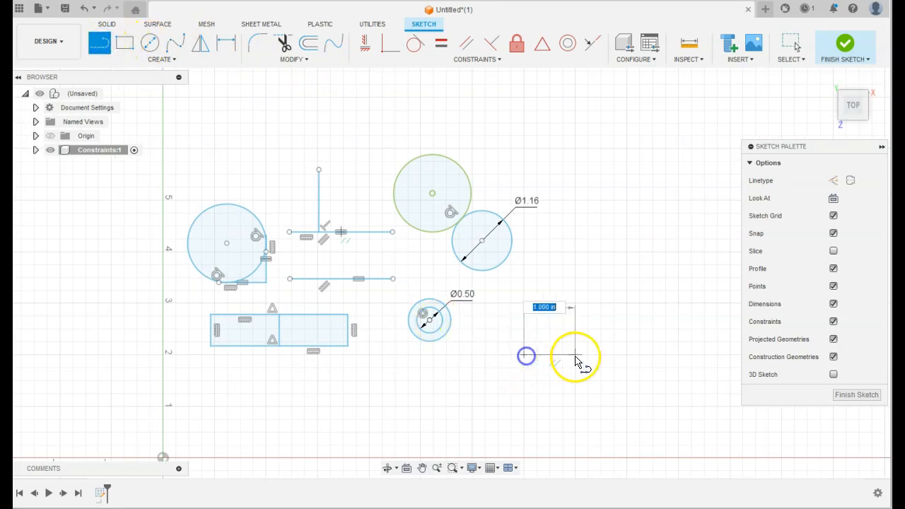
click(575, 355)
click(575, 304)
click(620, 304)
click(622, 348)
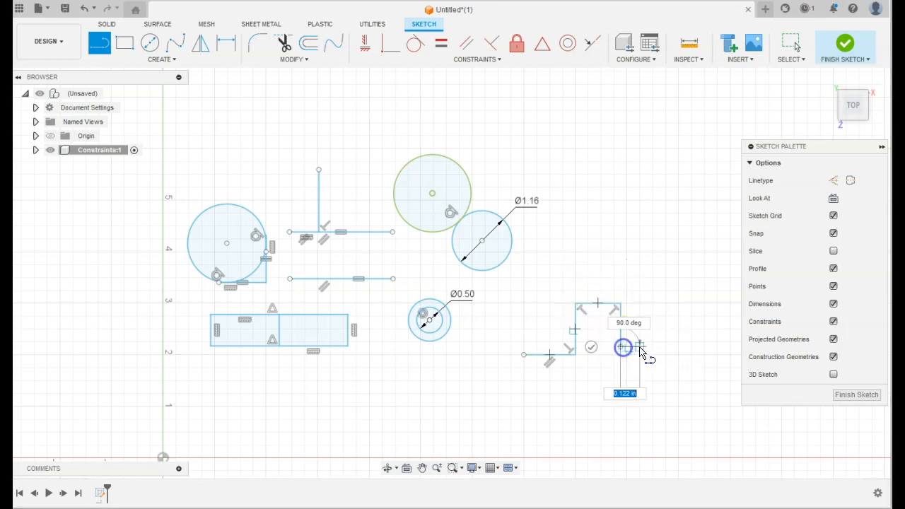
click(642, 348)
click(643, 406)
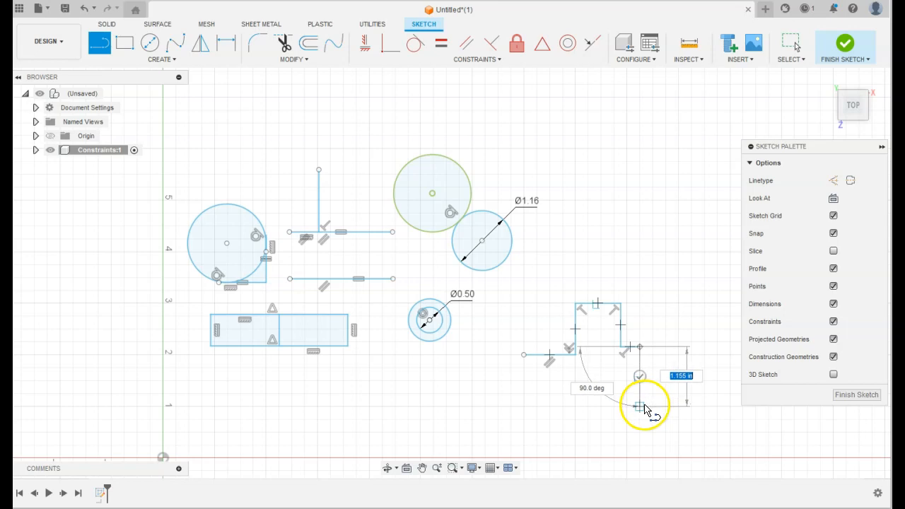
drag(606, 409, 527, 408)
click(524, 354)
click(573, 106)
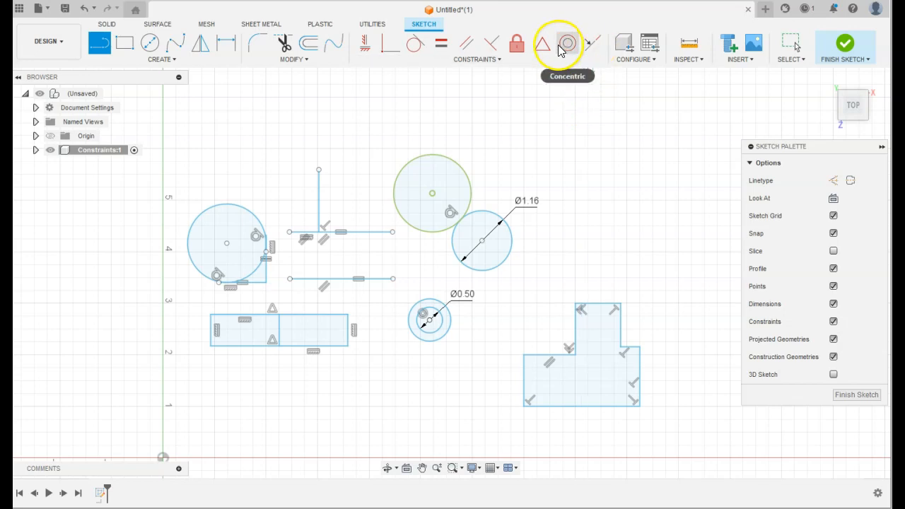
- Apply a Collinear constraint between the two horizontal shoulder edges of the inverted-T outline
click(595, 46)
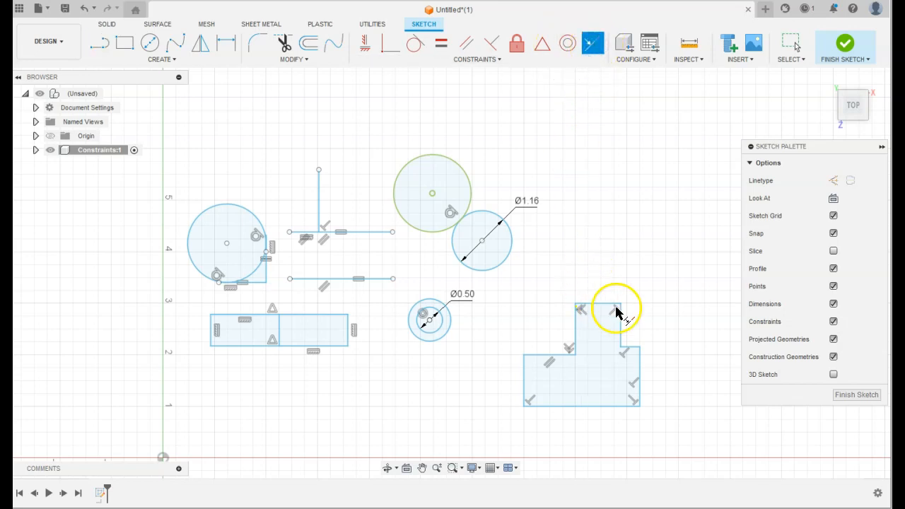
click(565, 355)
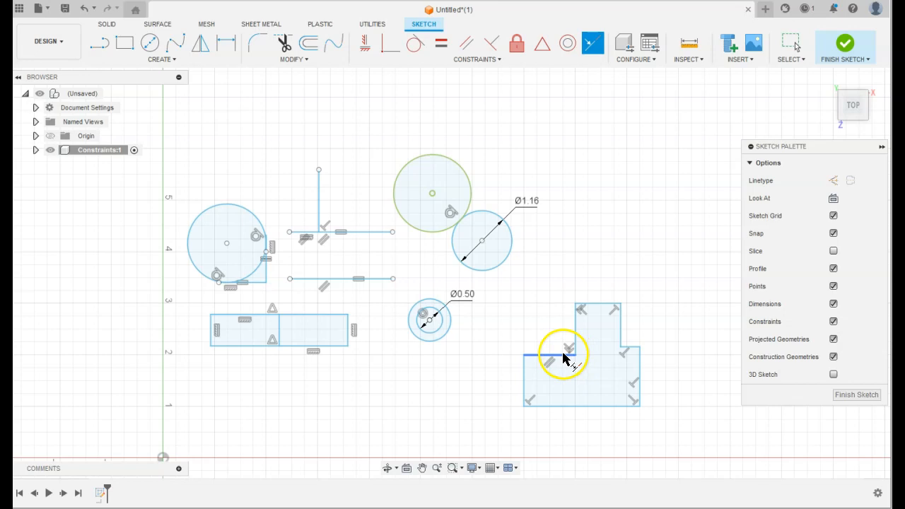
click(631, 347)
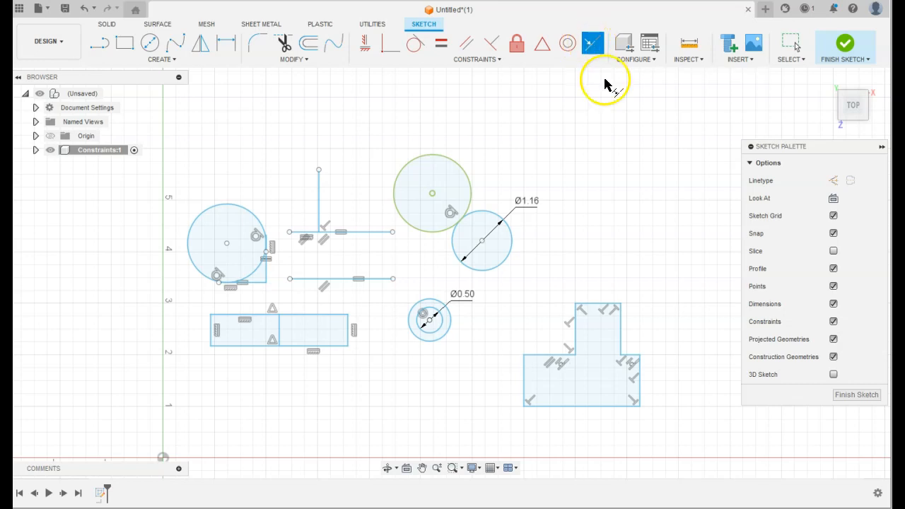
key(Escape)
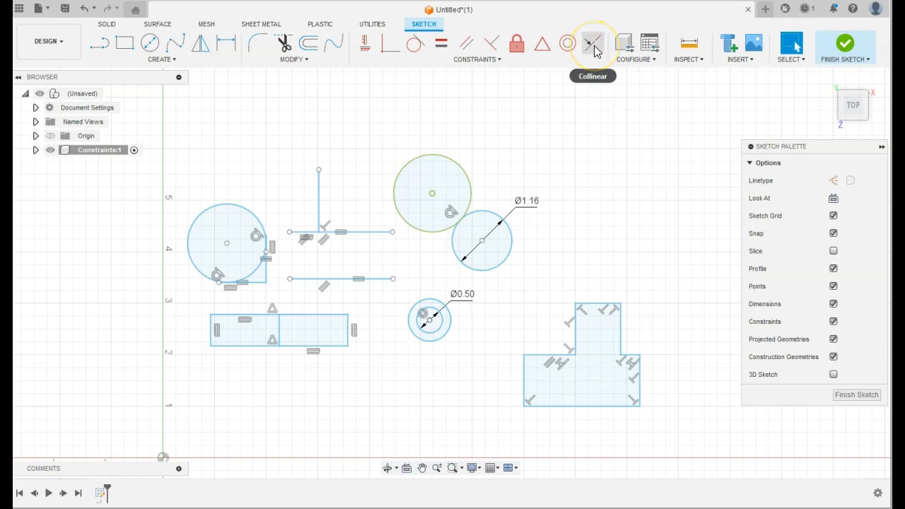
click(592, 44)
click(594, 45)
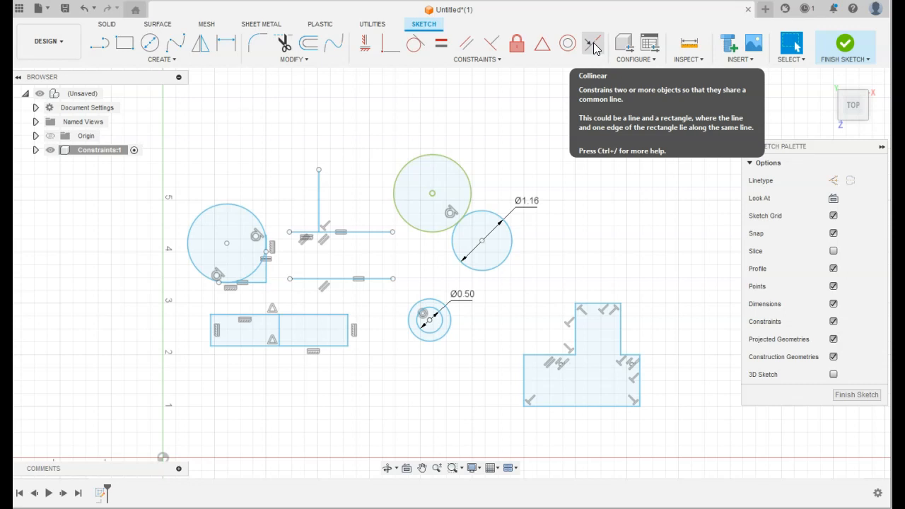
click(505, 61)
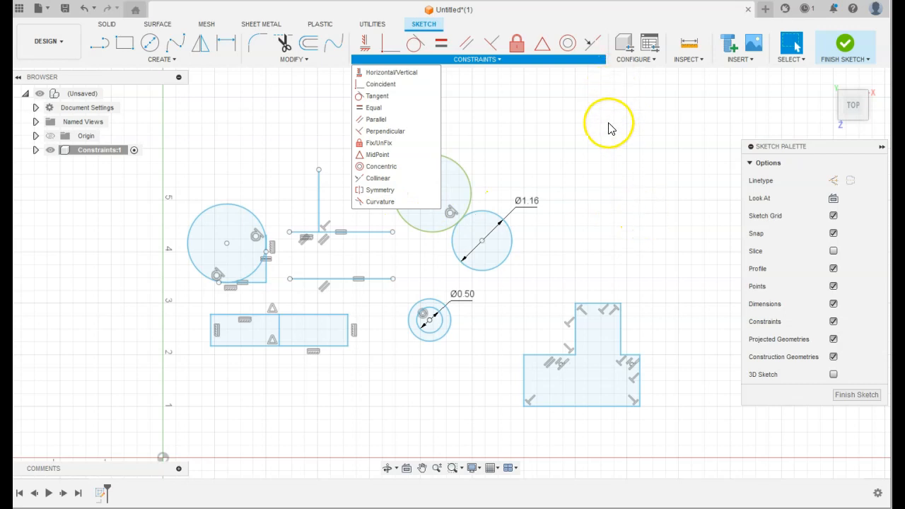
click(624, 98)
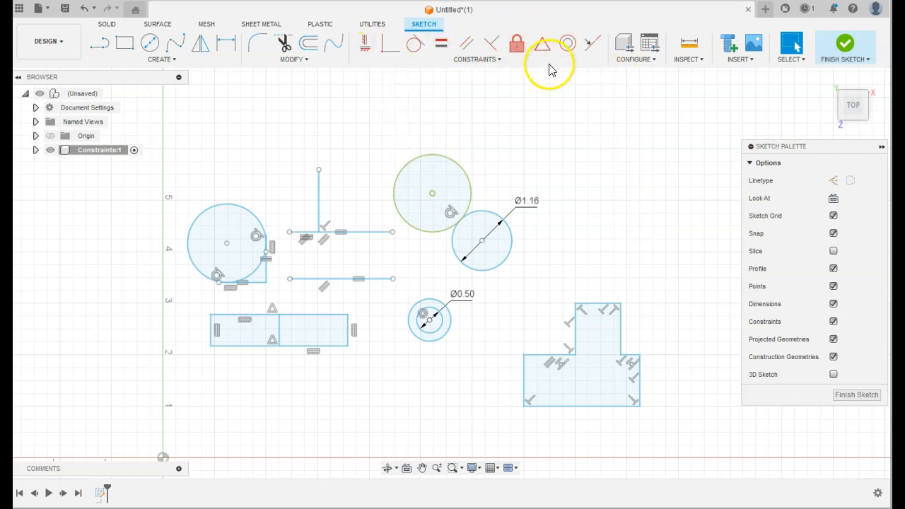
- Draw a vertical line about 2 in long from the midpoint of the inverted-T's top edge down to its bottom edge
click(100, 42)
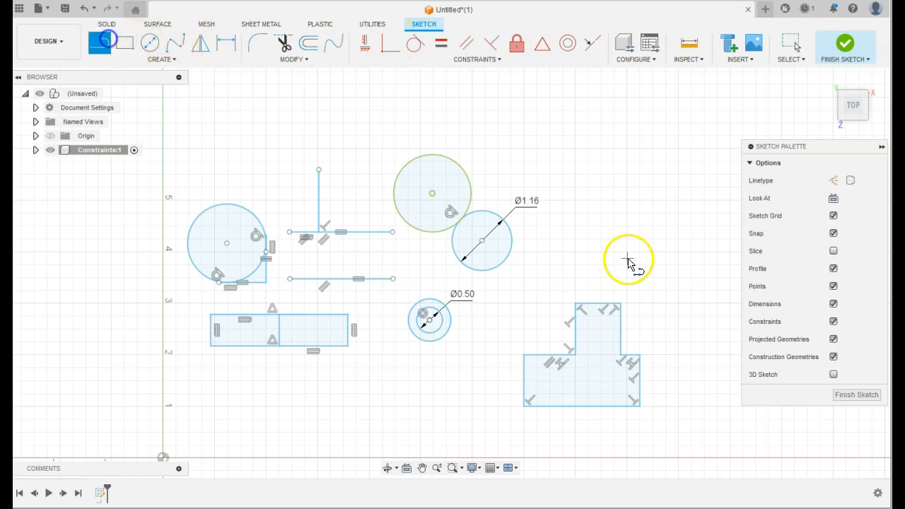
click(598, 305)
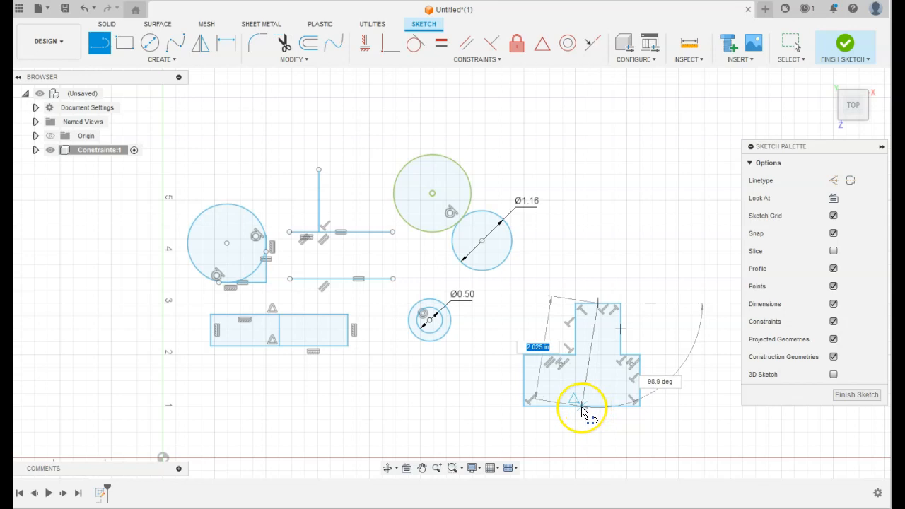
click(605, 410)
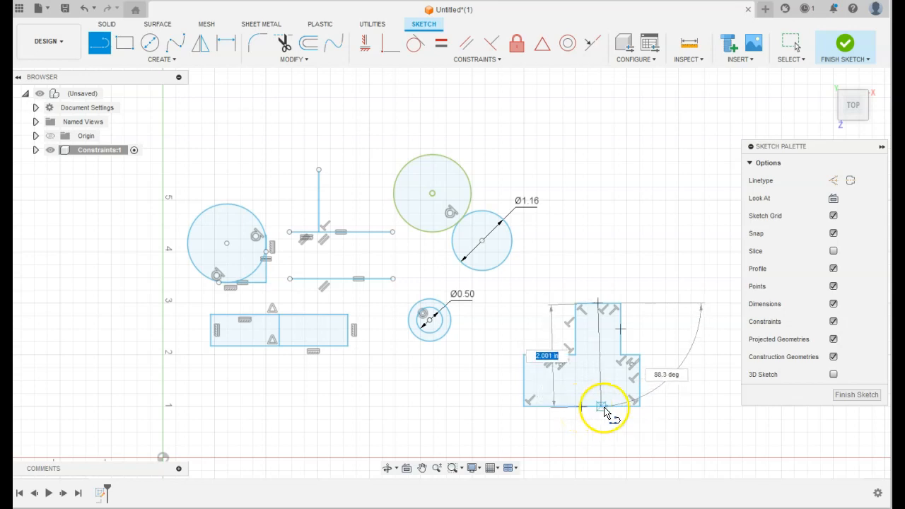
click(602, 408)
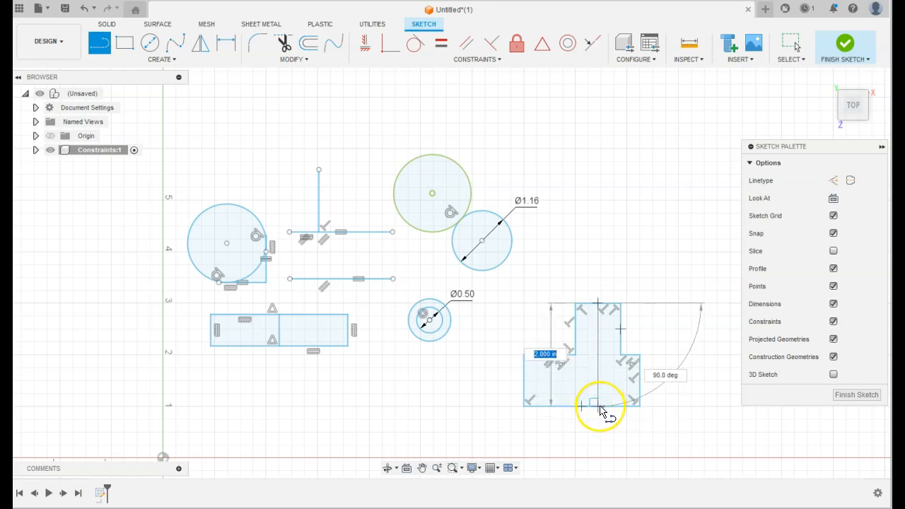
scroll(601, 407, down, 1)
scroll(600, 407, up, 3)
click(600, 406)
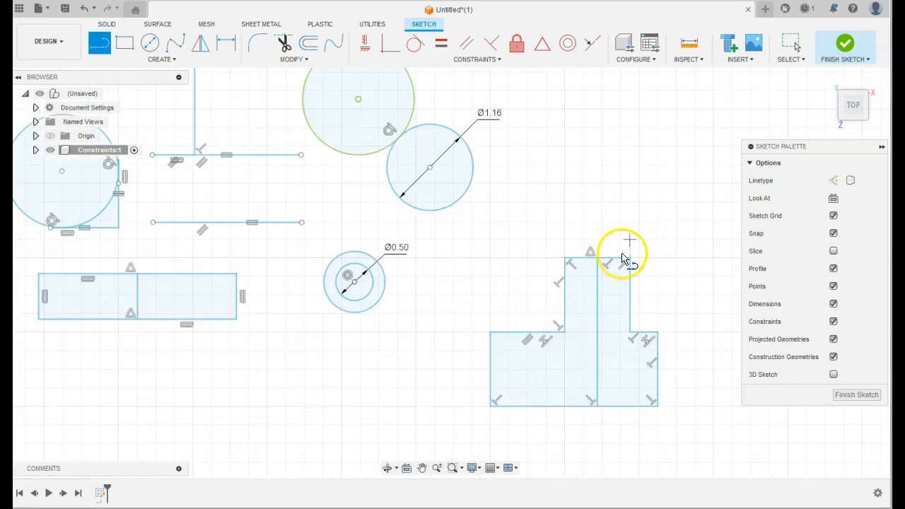
right_click(598, 302)
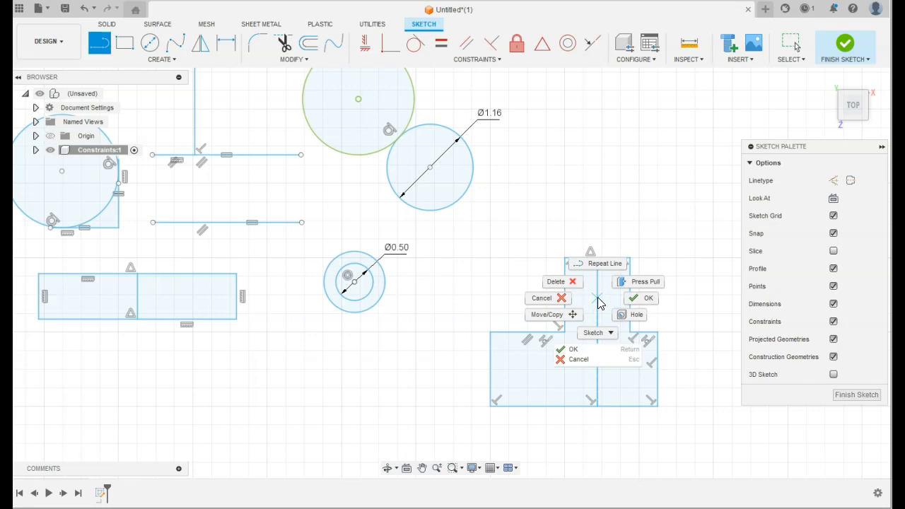
click(598, 298)
key(Escape)
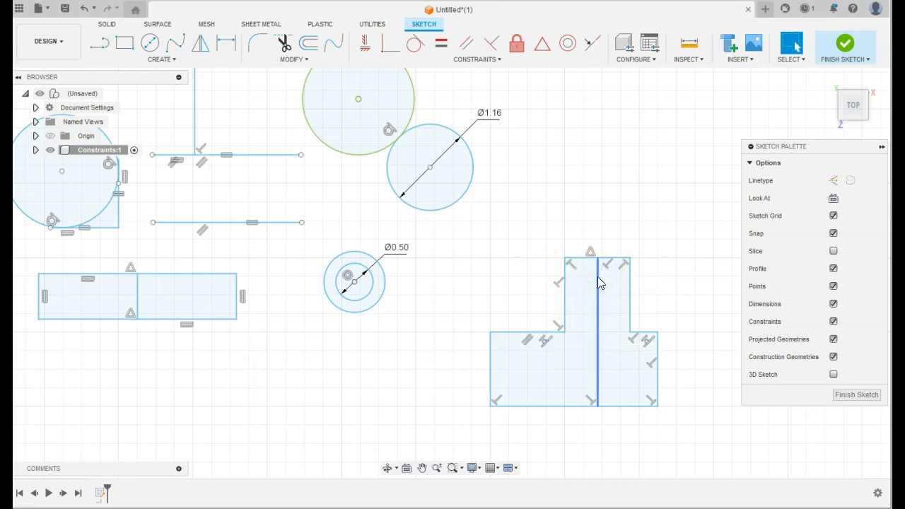
- Convert the vertical line inside the inverted-T outline to a construction line
click(598, 279)
right_click(598, 280)
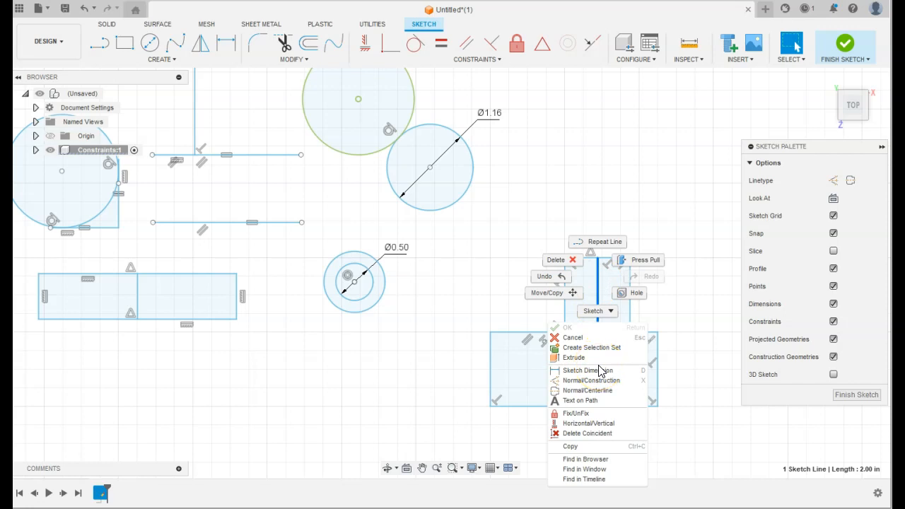
click(602, 379)
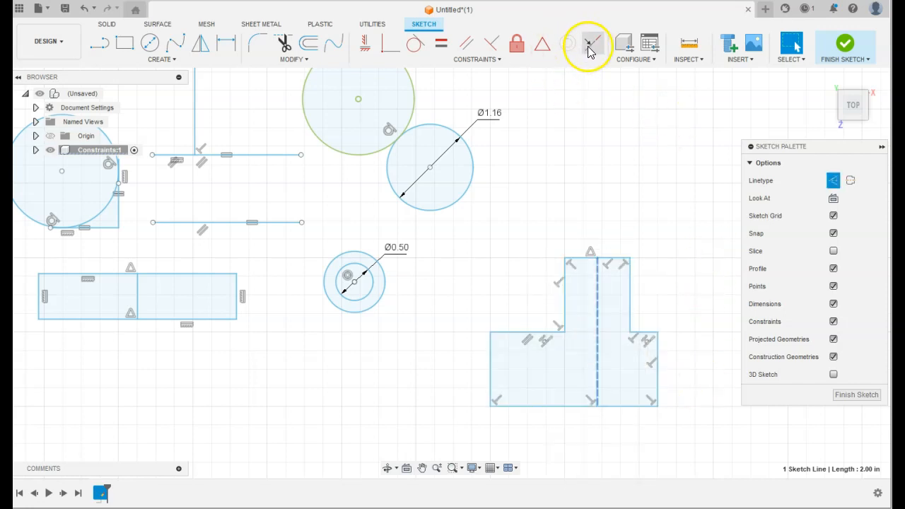
- Try a Symmetry constraint between the two outer vertical edges of the inverted-T's base about the construction line, and undo it
click(472, 59)
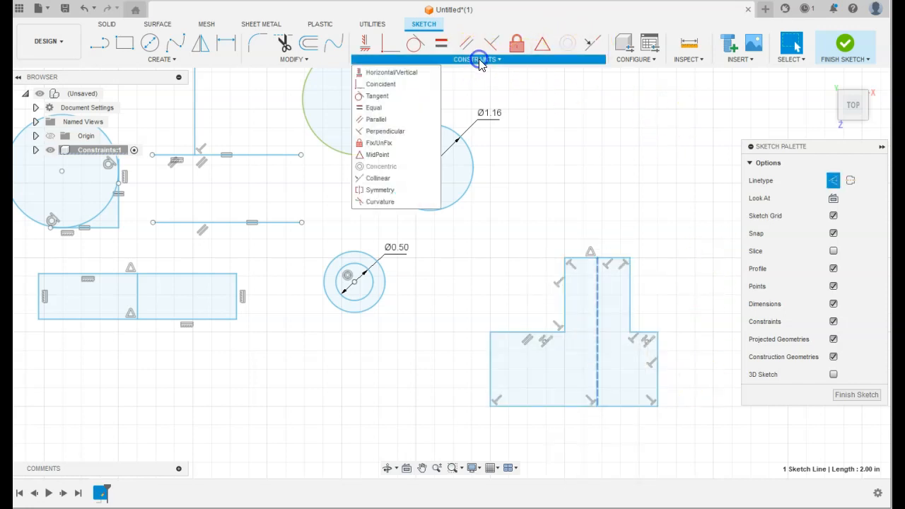
click(392, 194)
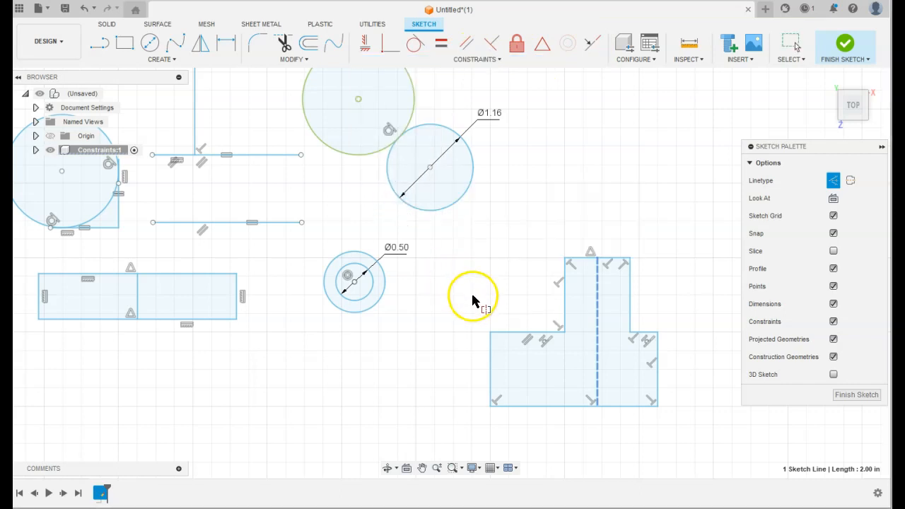
click(490, 355)
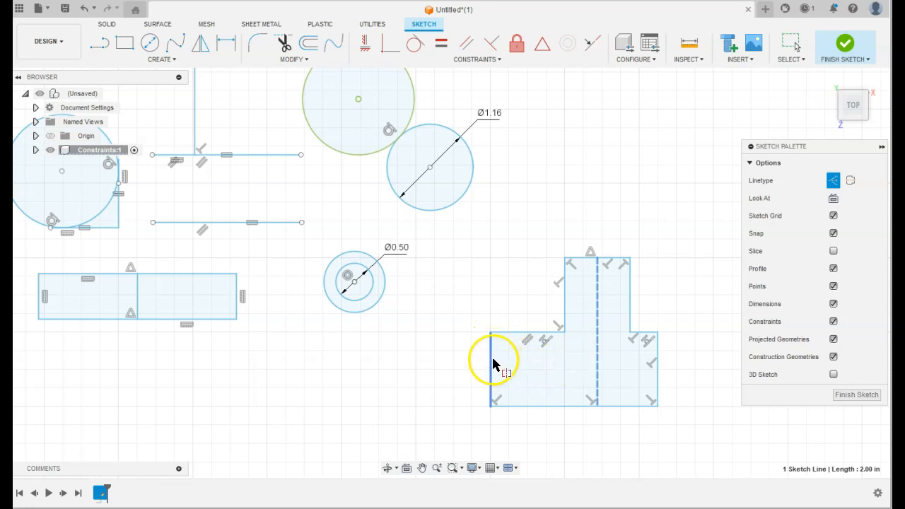
click(491, 363)
click(656, 376)
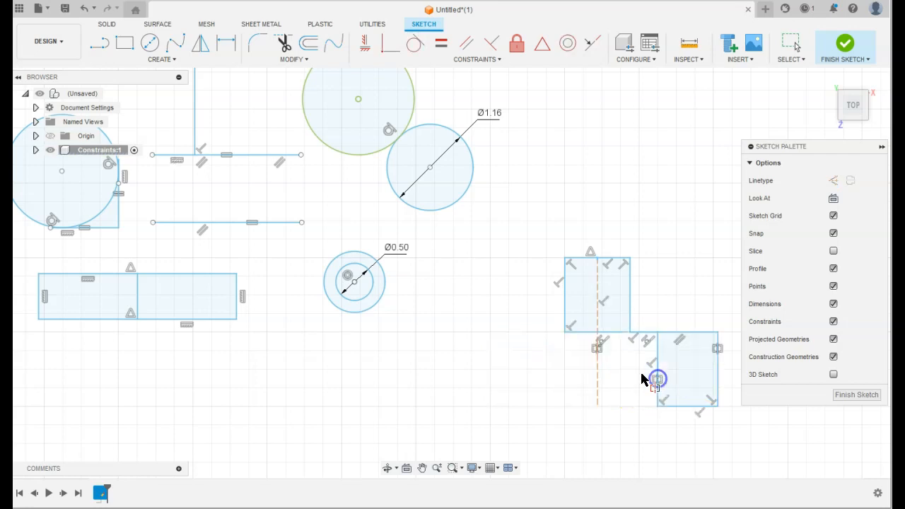
click(597, 319)
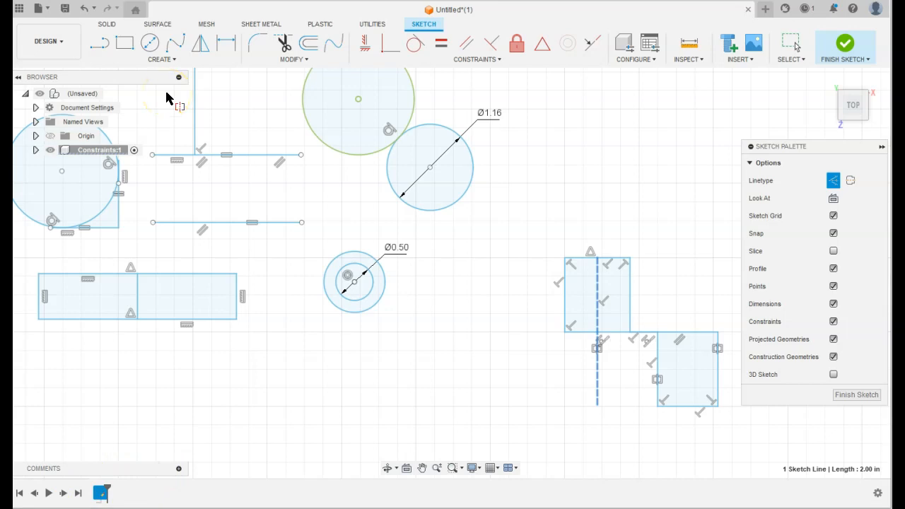
click(85, 10)
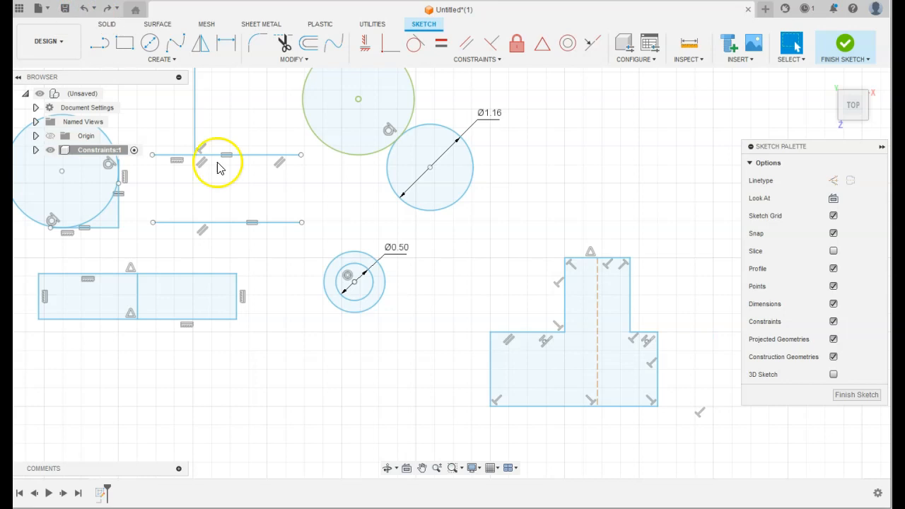
- Apply a Symmetry constraint between the two outer vertical edges of the inverted-T's base, using the vertical construction line as the symmetry line
click(490, 59)
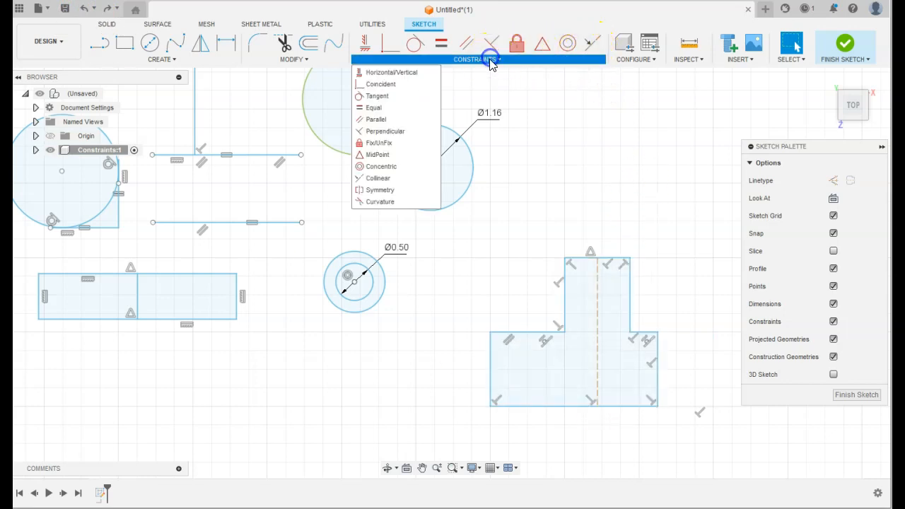
click(405, 191)
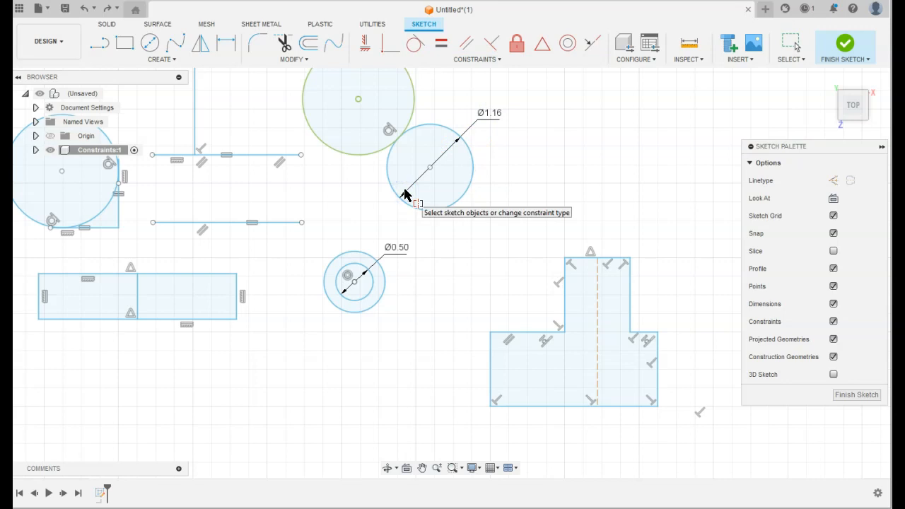
click(490, 358)
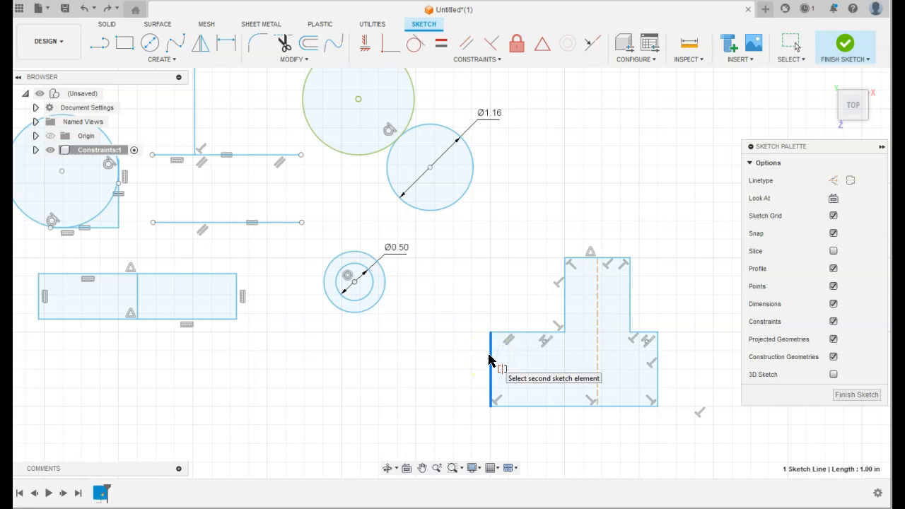
click(657, 388)
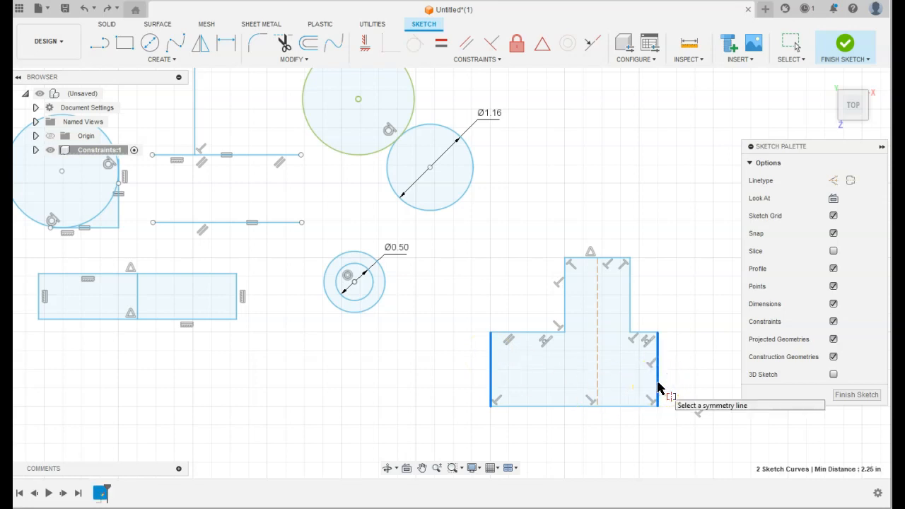
click(598, 318)
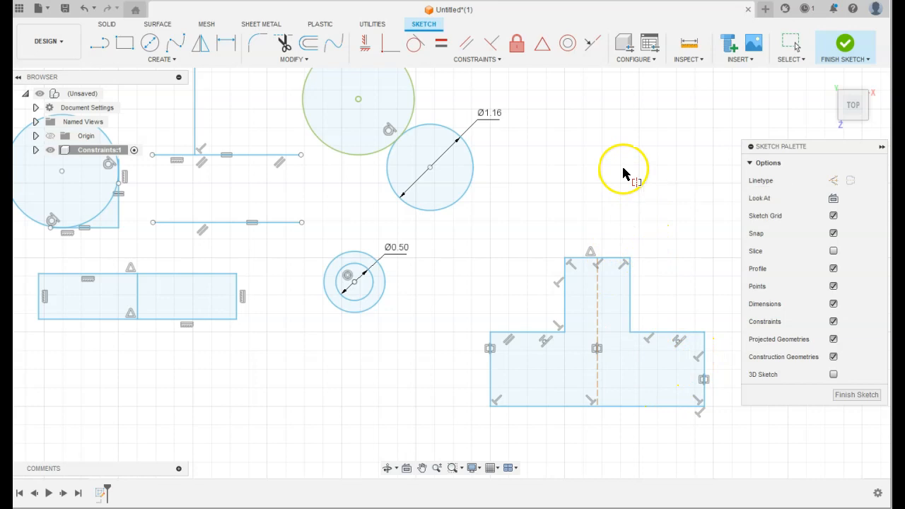
key(Escape)
click(702, 346)
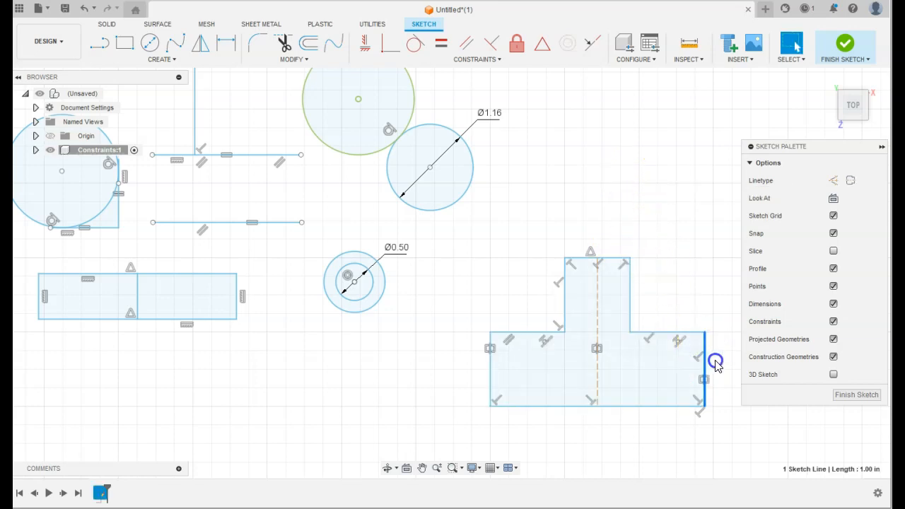
click(716, 362)
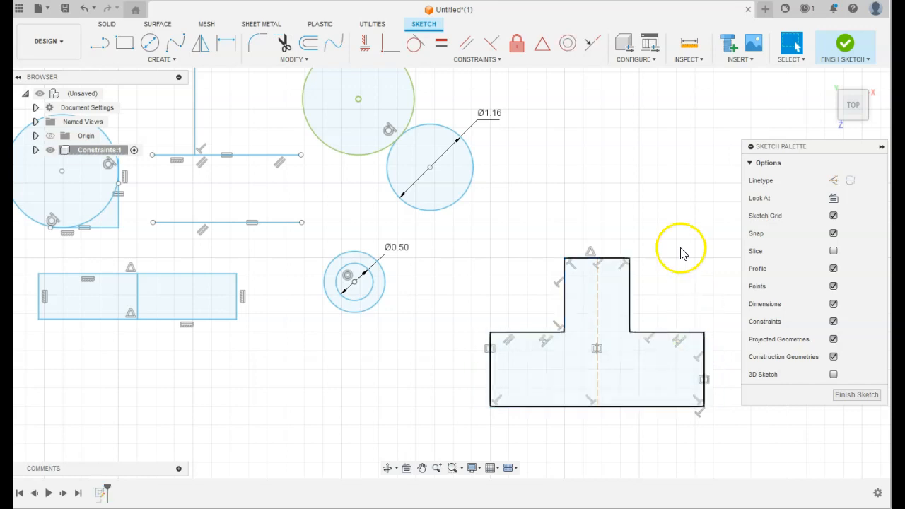
- Review the available sketch constraints and examine the constrained lines, circles, rectangle and inverted-T outline across the whole sketch
click(481, 60)
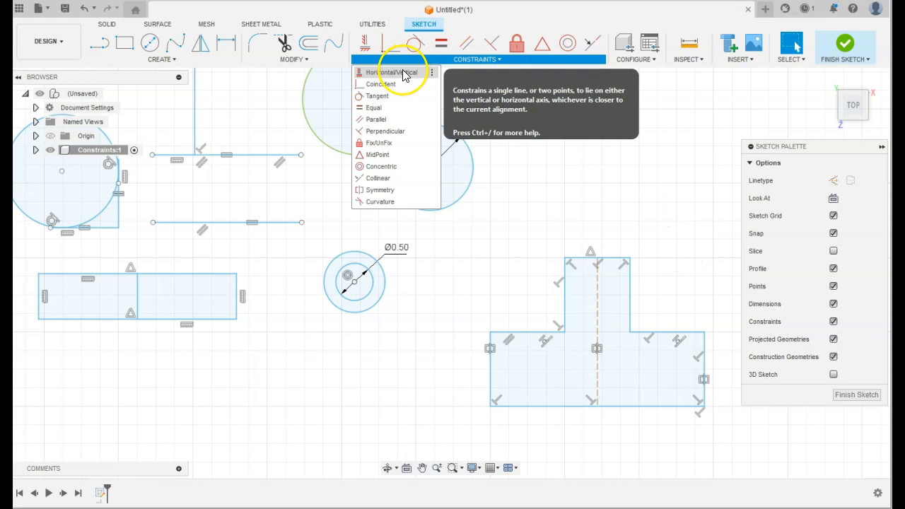
click(565, 205)
scroll(525, 203, up, 2)
scroll(525, 203, down, 4)
scroll(524, 198, down, 2)
middle_drag(530, 192, 542, 220)
click(314, 219)
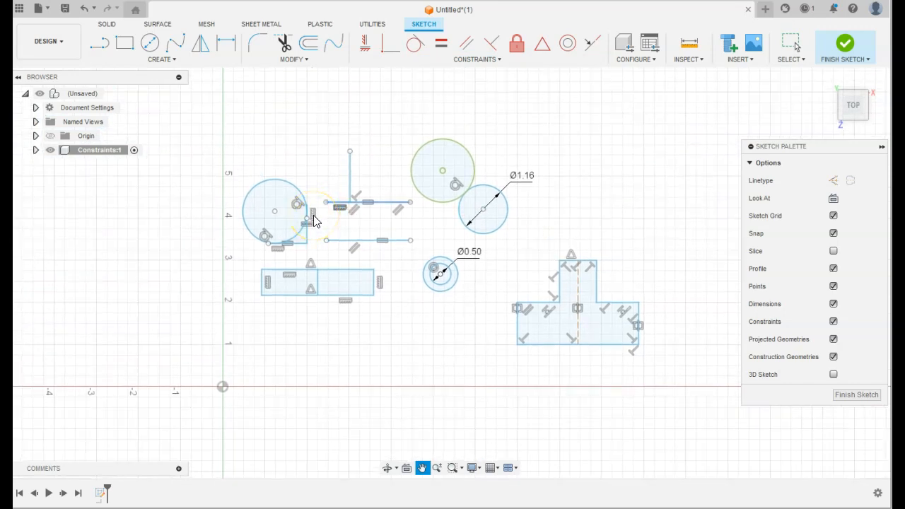
click(465, 158)
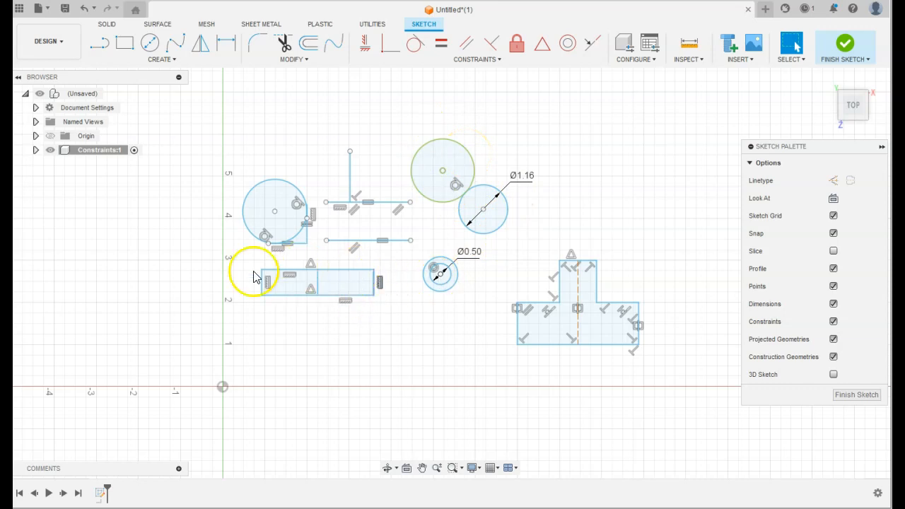